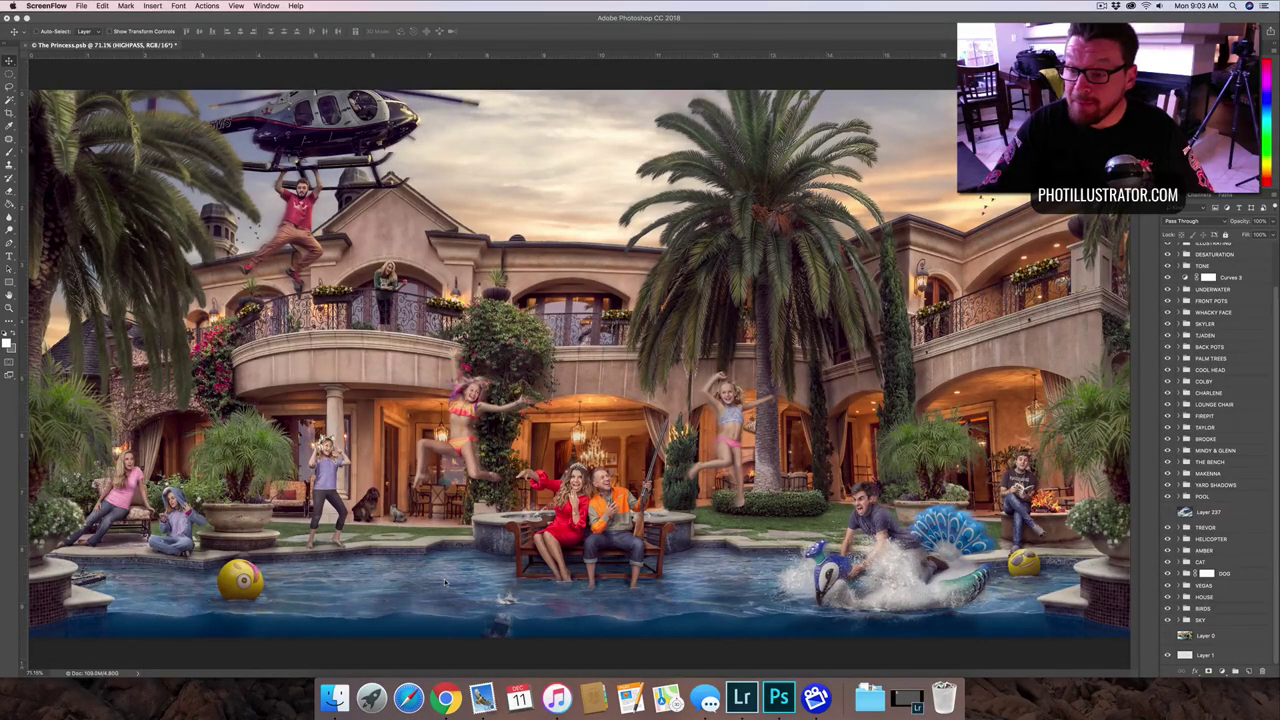
- Open the HOUSE group and hide the 'highlights copy' layer
{"action": "left_click", "coordinate": [1183, 441]}
{"action": "left_click", "coordinate": [1183, 441]}
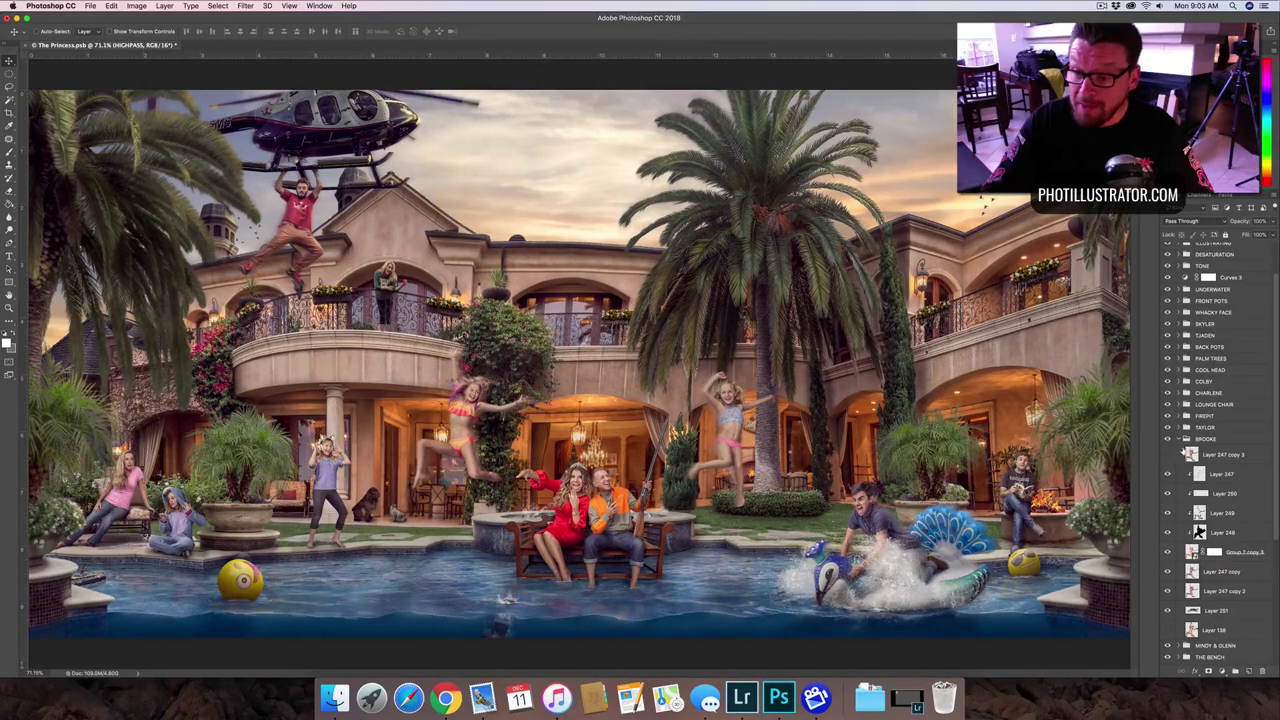
{"action": "left_click", "coordinate": [1183, 440]}
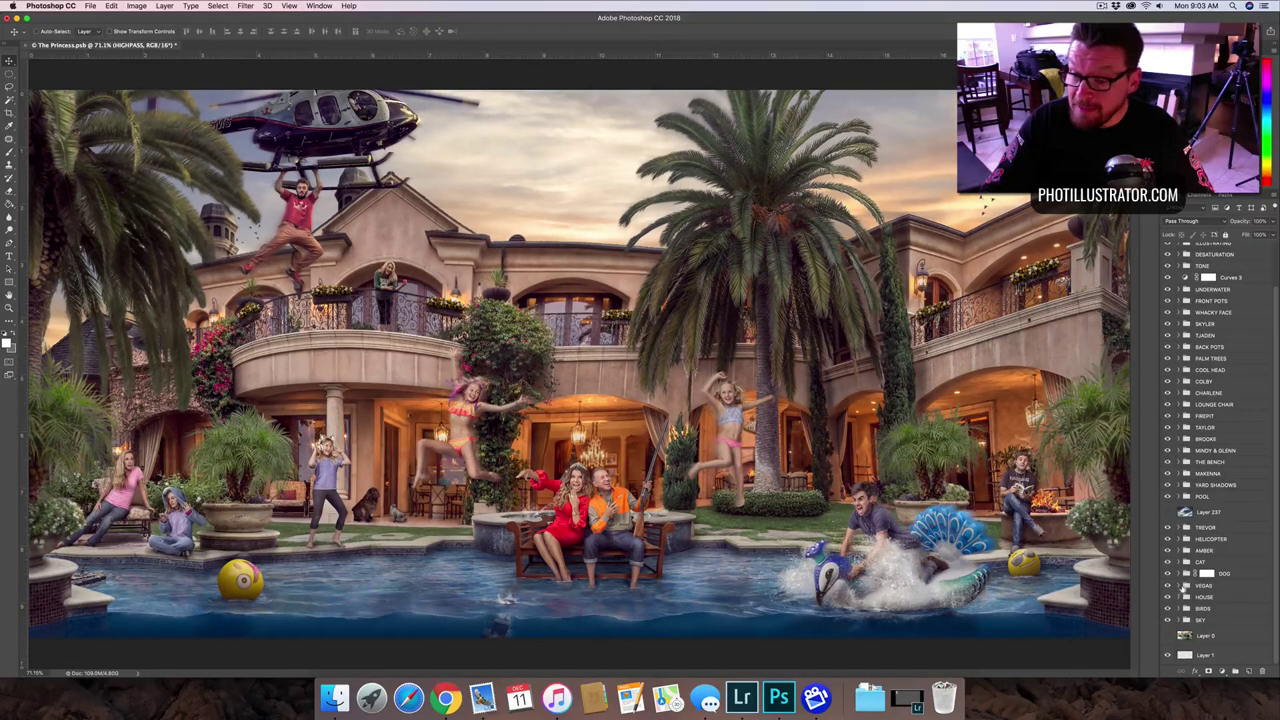
{"action": "left_click", "coordinate": [1181, 596]}
{"action": "scroll", "coordinate": [1212, 592], "scroll_direction": "down", "scroll_amount": 10}
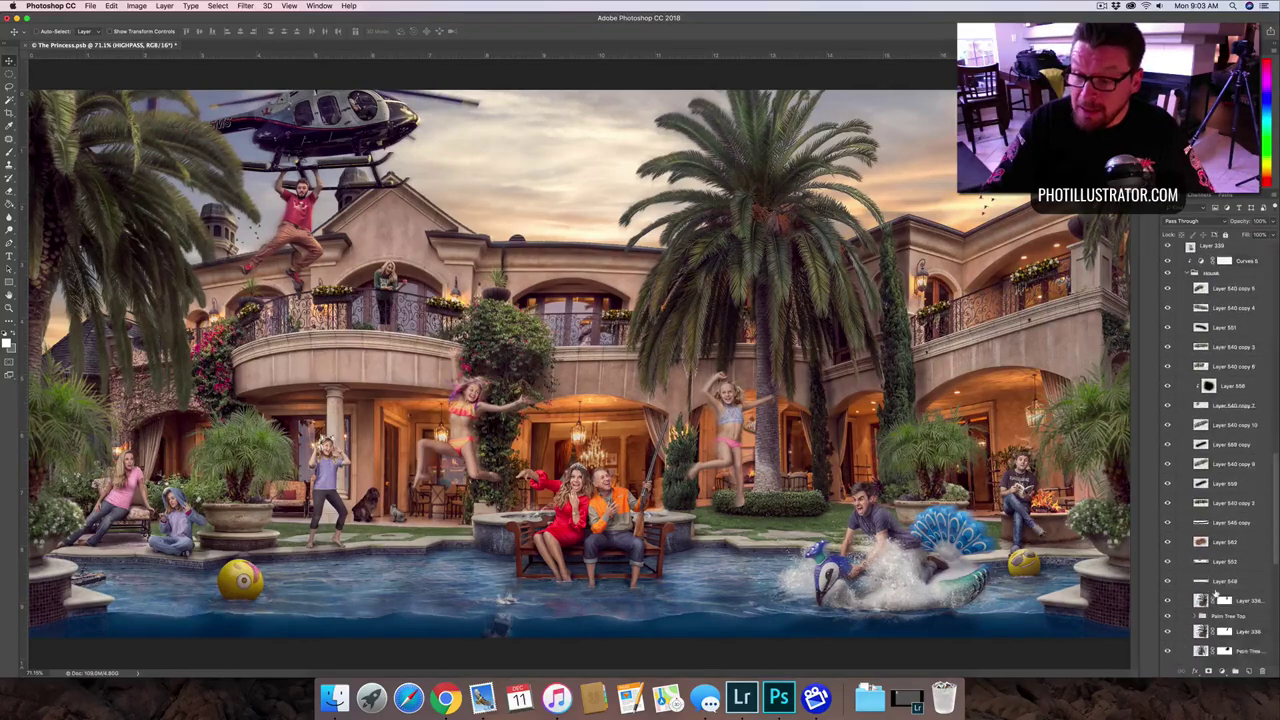
{"action": "scroll", "coordinate": [1215, 592], "scroll_direction": "down", "scroll_amount": 2}
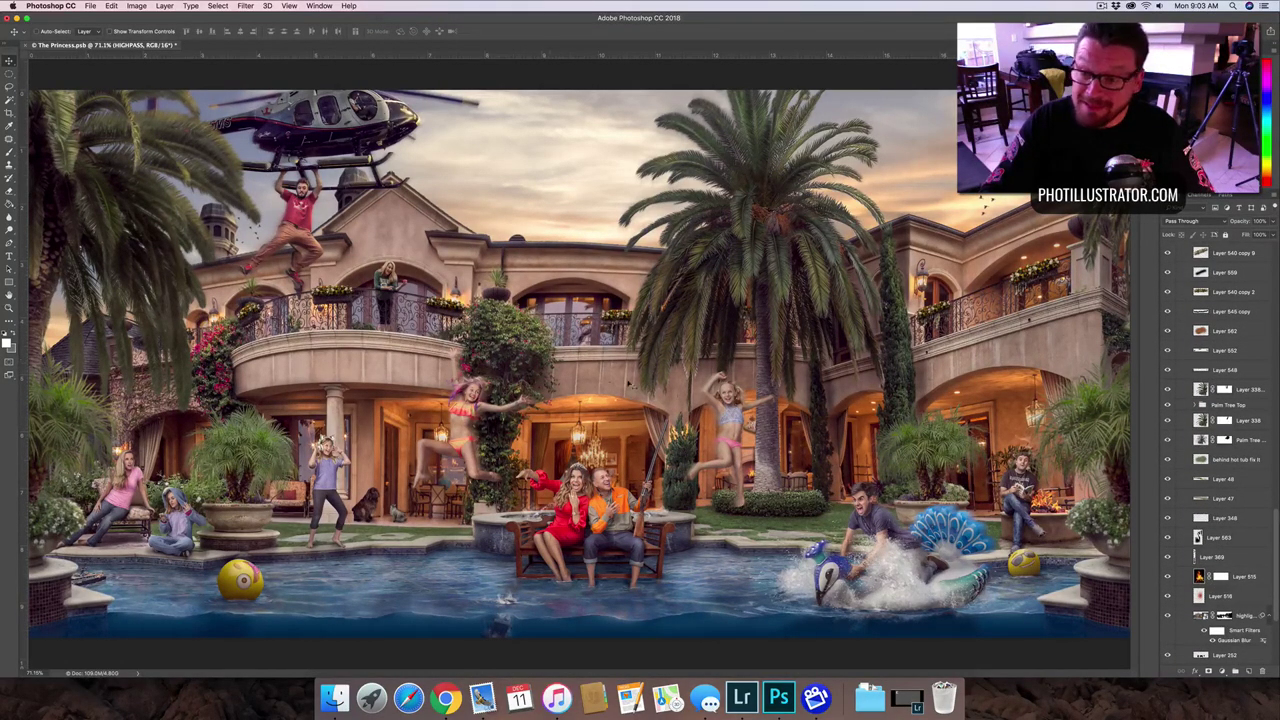
{"action": "scroll", "coordinate": [1222, 540], "scroll_direction": "down", "scroll_amount": 3}
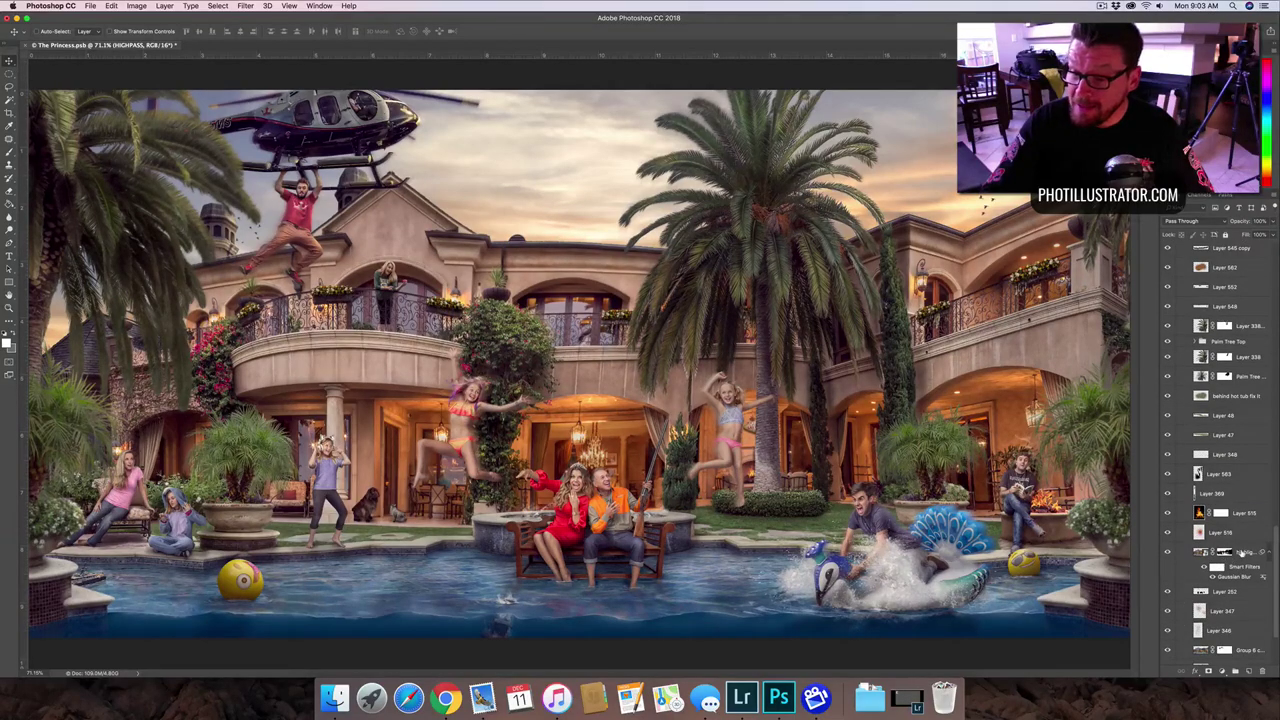
{"action": "left_click", "coordinate": [1210, 552]}
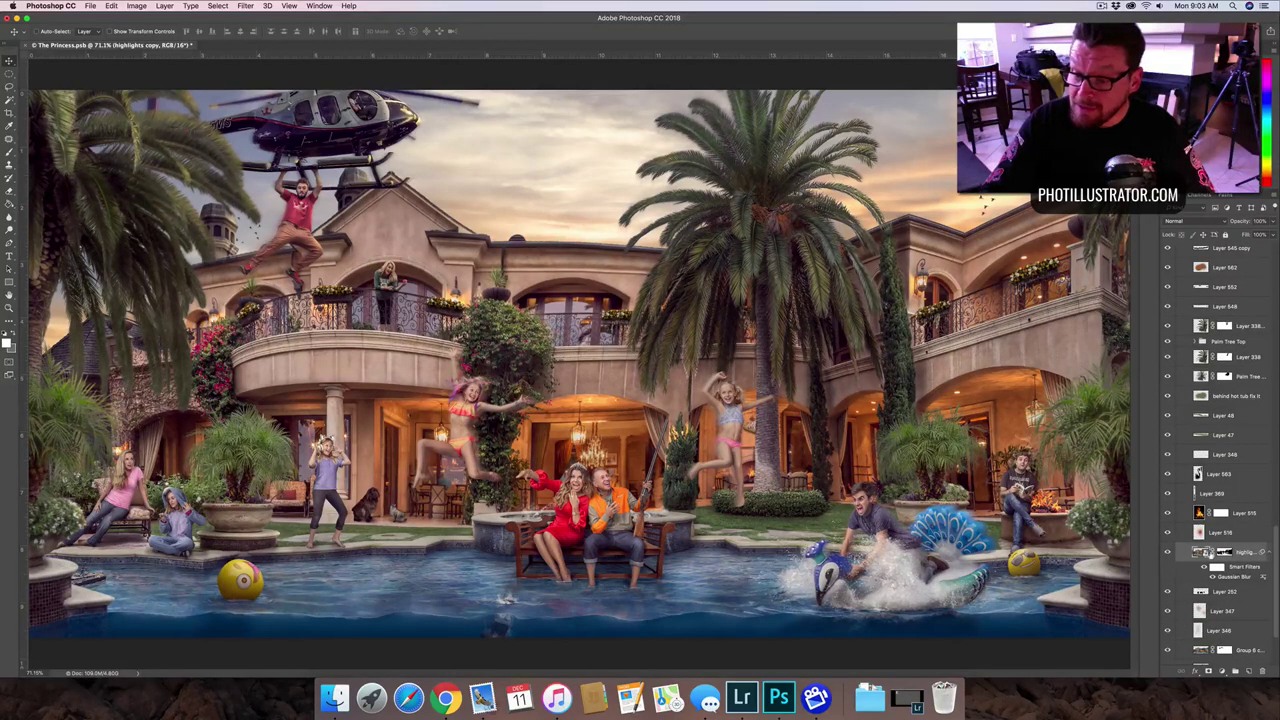
{"action": "left_click", "coordinate": [1166, 553]}
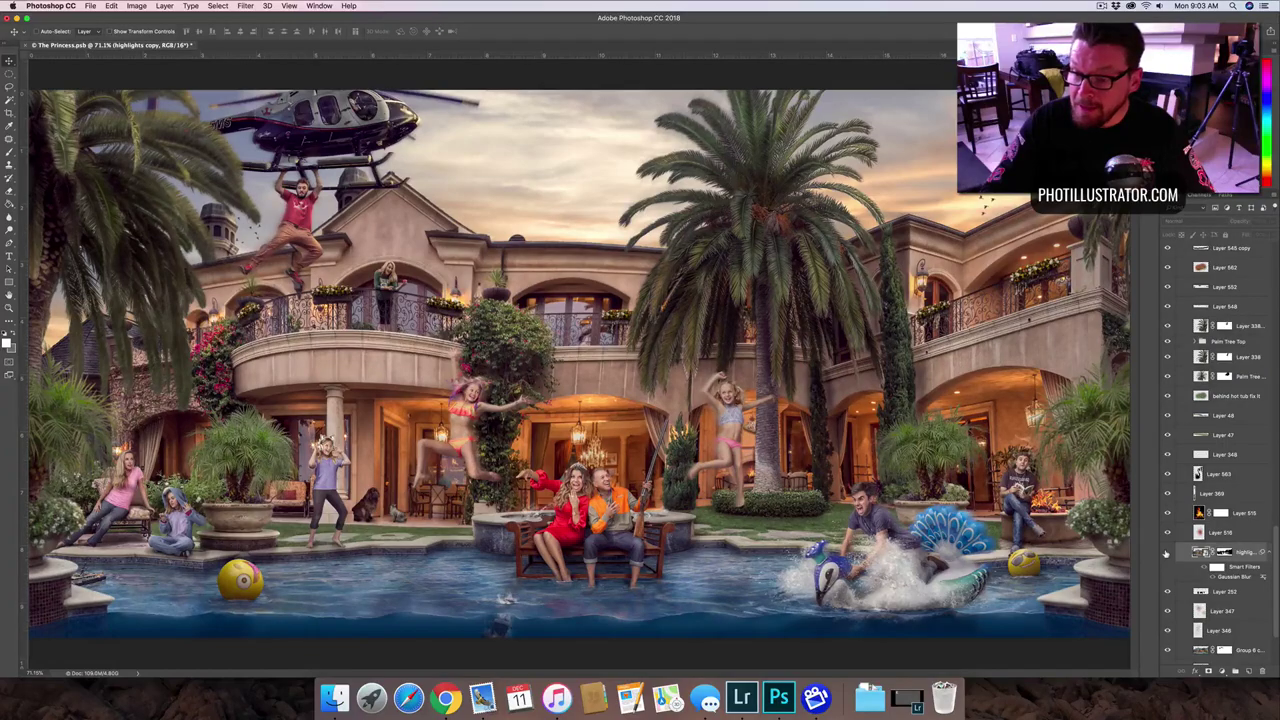
- Collapse HOUSE, check TAYLOR, then expand BROOKE and select 'Group 2 copy 3'
{"action": "scroll", "coordinate": [1238, 553], "scroll_direction": "up", "scroll_amount": 3}
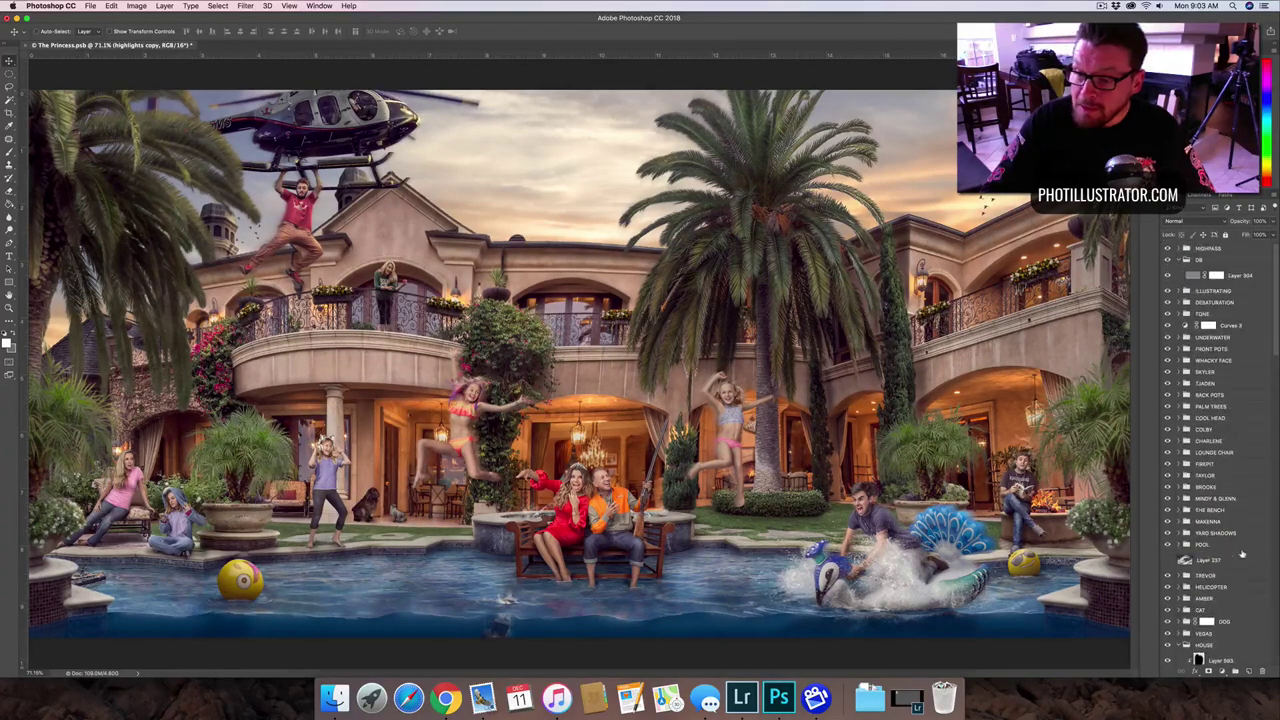
{"action": "scroll", "coordinate": [1230, 570], "scroll_direction": "down", "scroll_amount": 1}
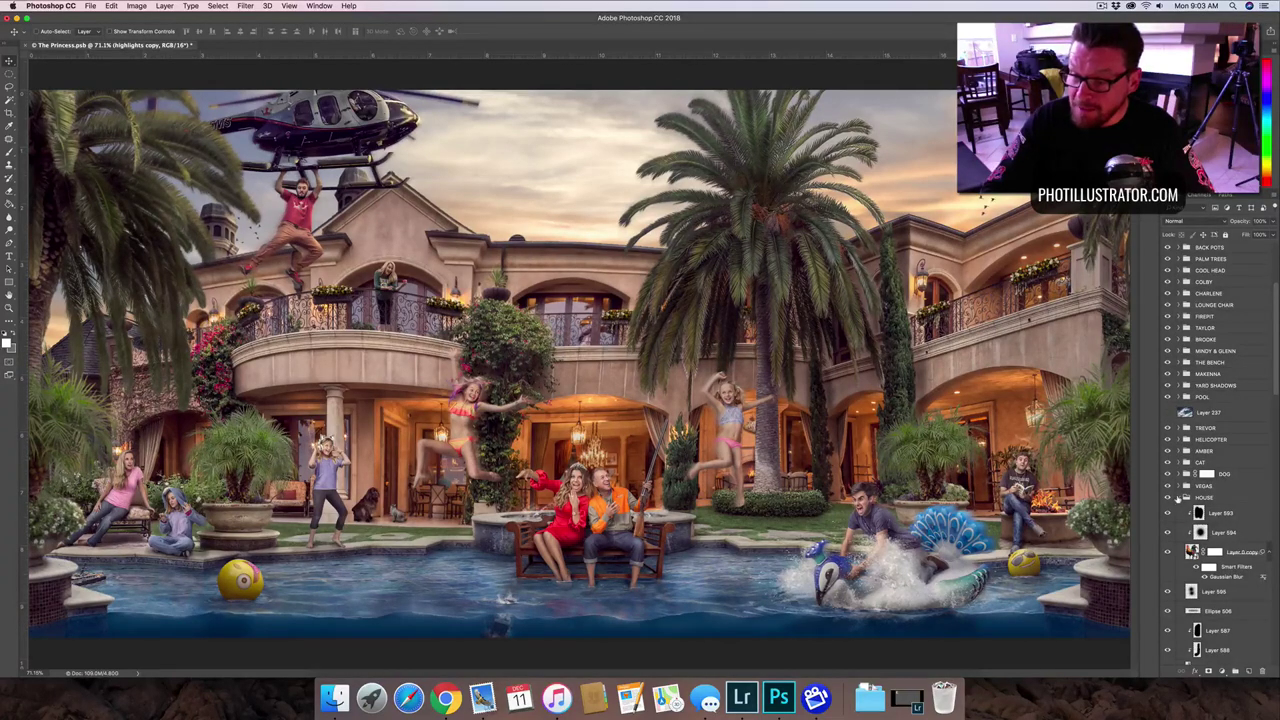
{"action": "left_click", "coordinate": [1178, 498]}
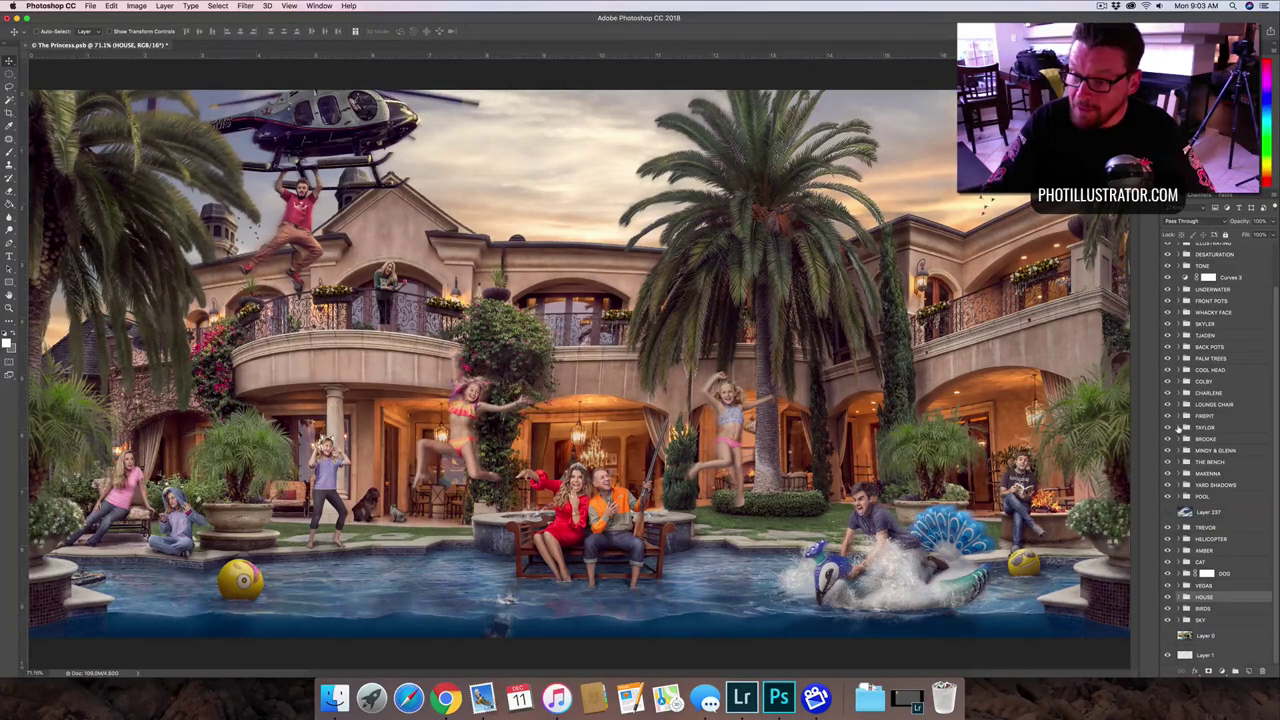
{"action": "left_click", "coordinate": [1178, 427]}
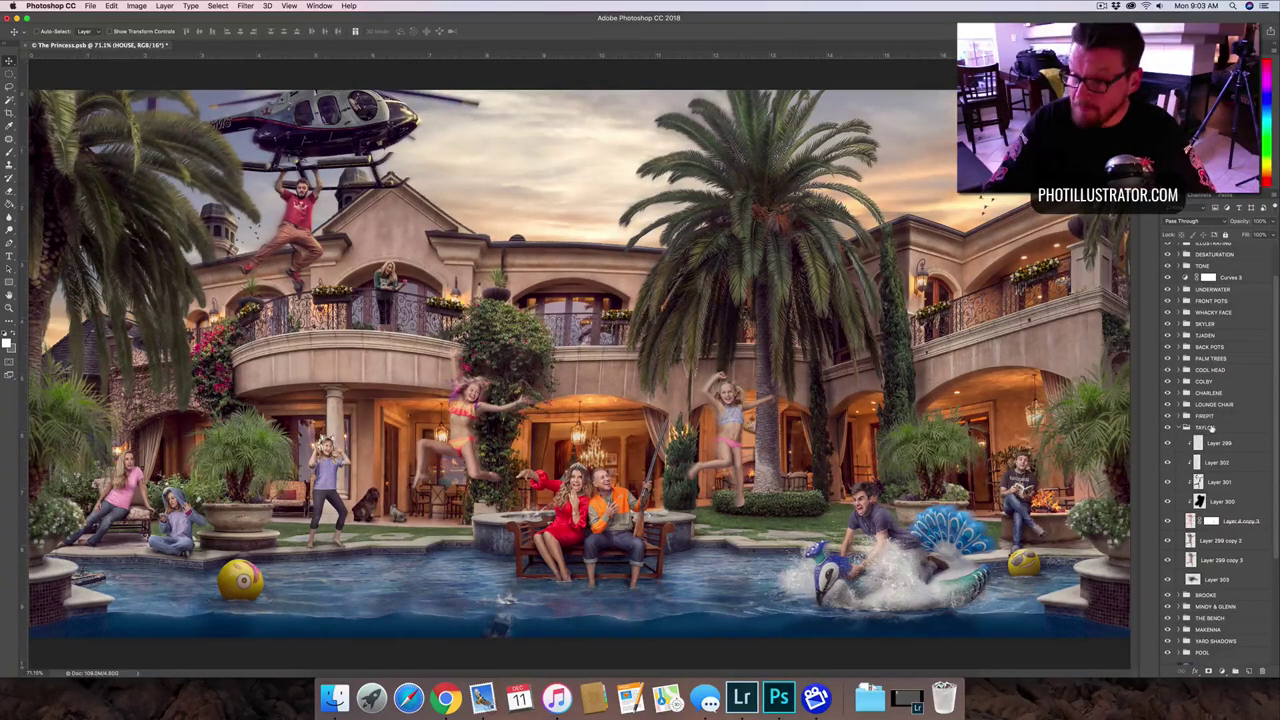
{"action": "scroll", "coordinate": [1210, 427], "scroll_direction": "down", "scroll_amount": 2}
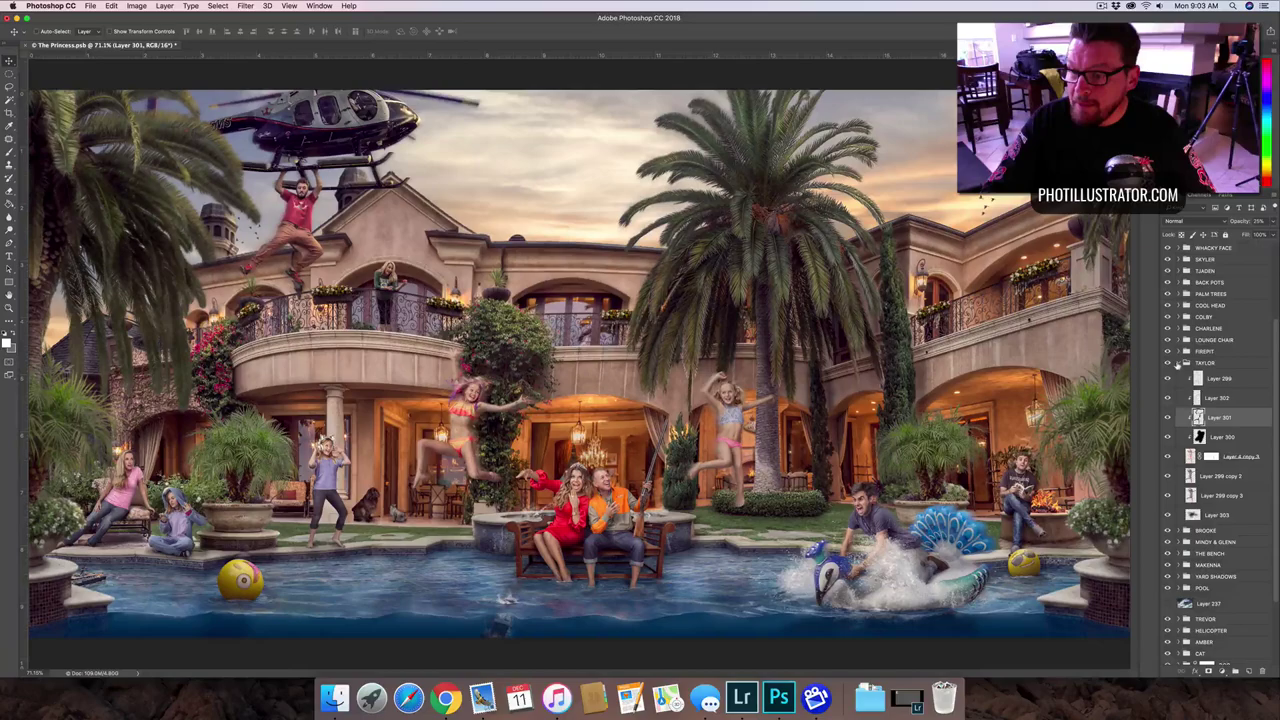
{"action": "left_click", "coordinate": [1178, 365]}
{"action": "left_click", "coordinate": [1179, 364]}
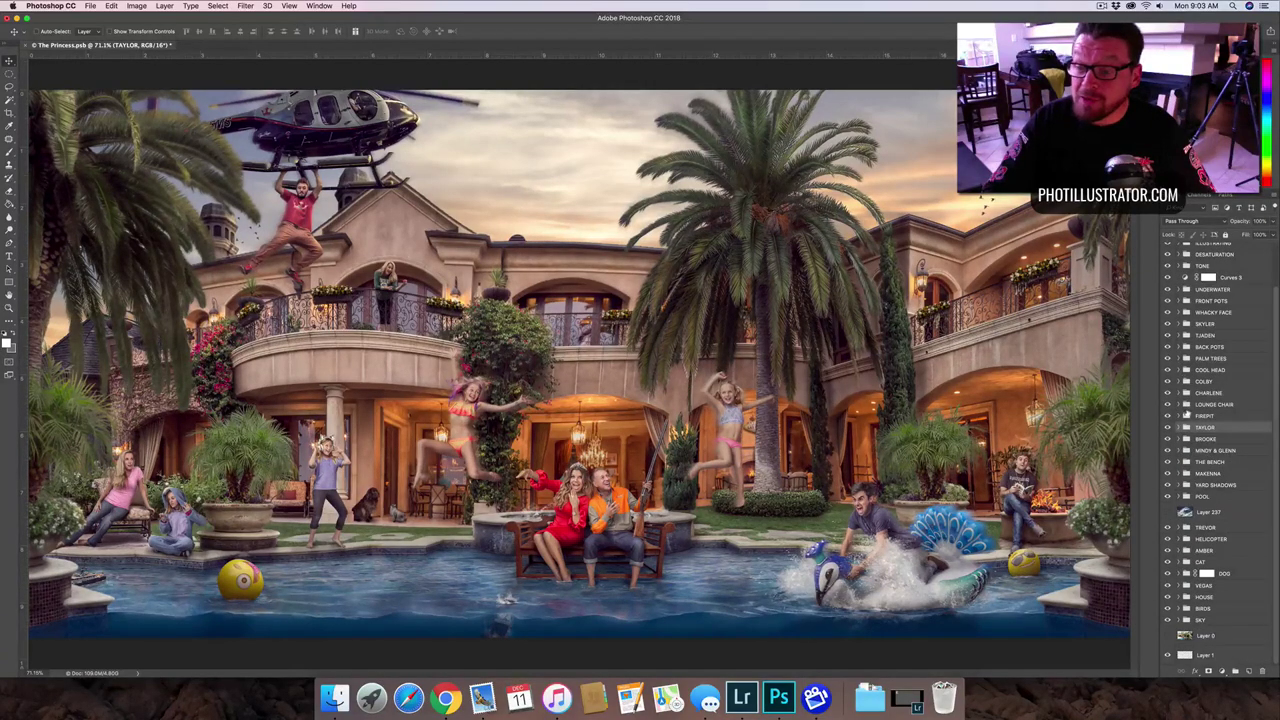
{"action": "left_click", "coordinate": [1185, 439]}
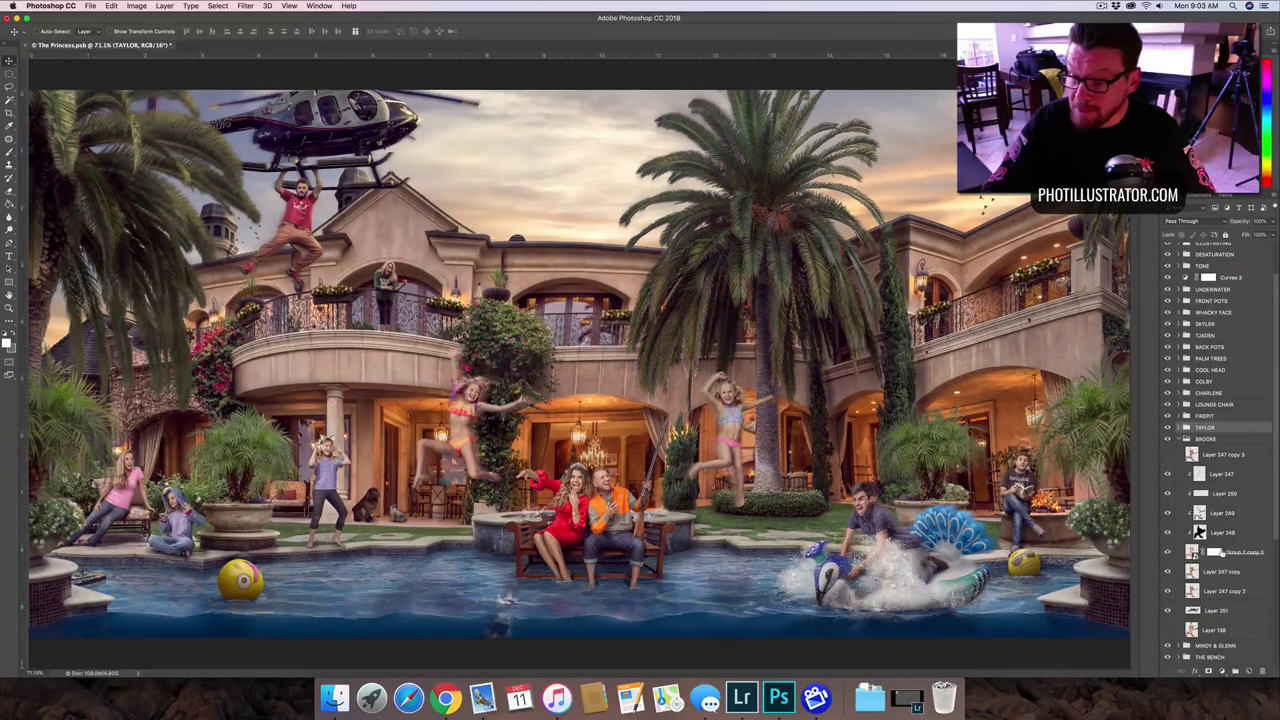
{"action": "left_click", "coordinate": [1200, 556]}
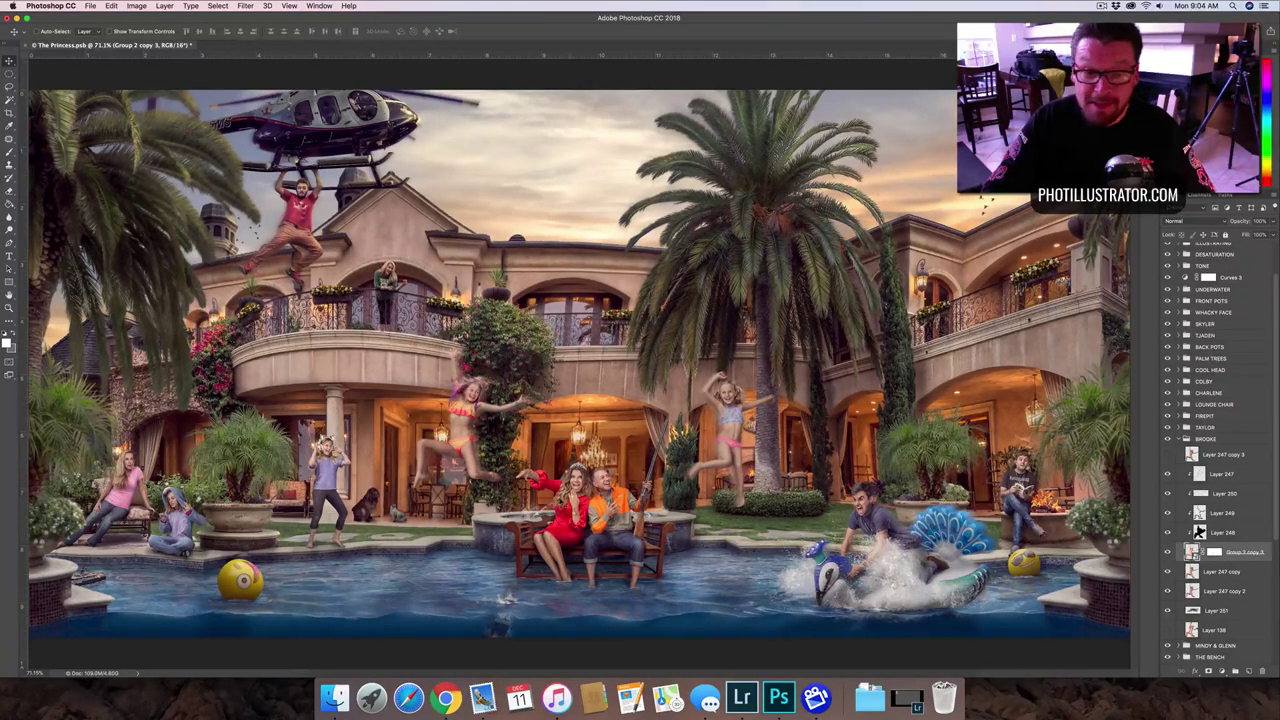
- Rasterize 'Group 2 copy 3' via its context menu, then collapse the BROOKE group
{"action": "right_click", "coordinate": [1250, 553]}
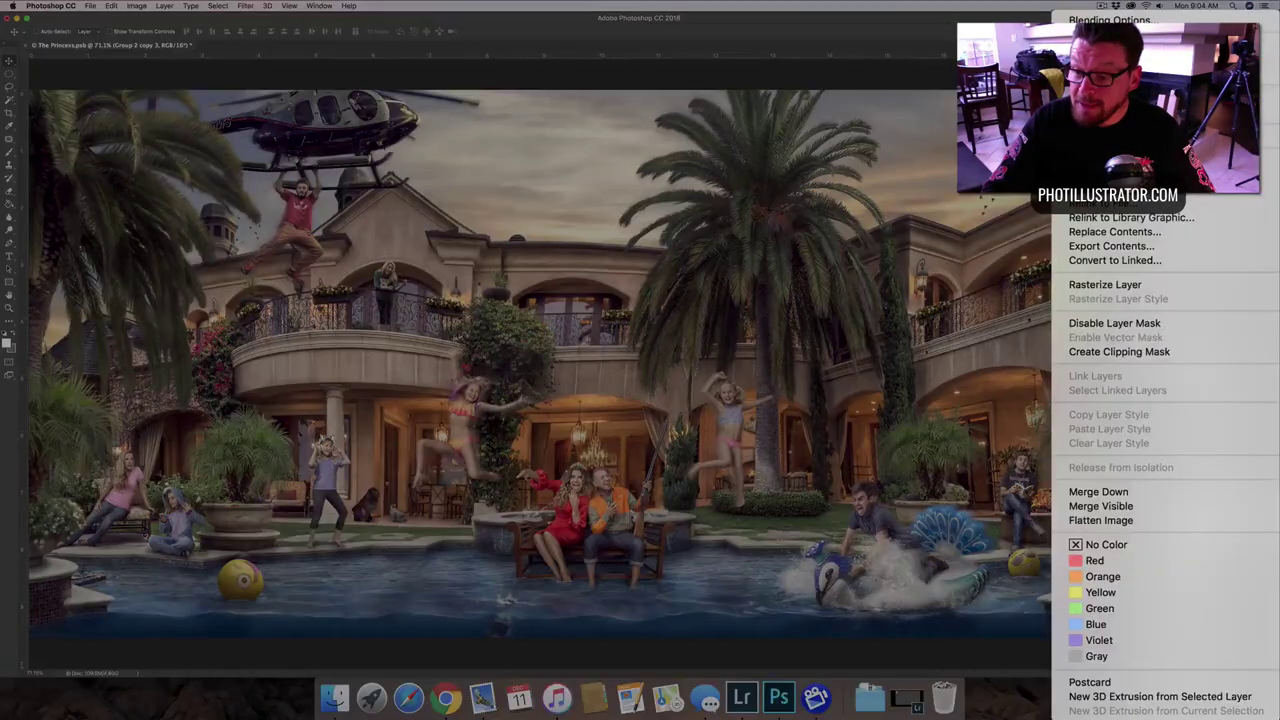
{"action": "left_click", "coordinate": [1160, 286]}
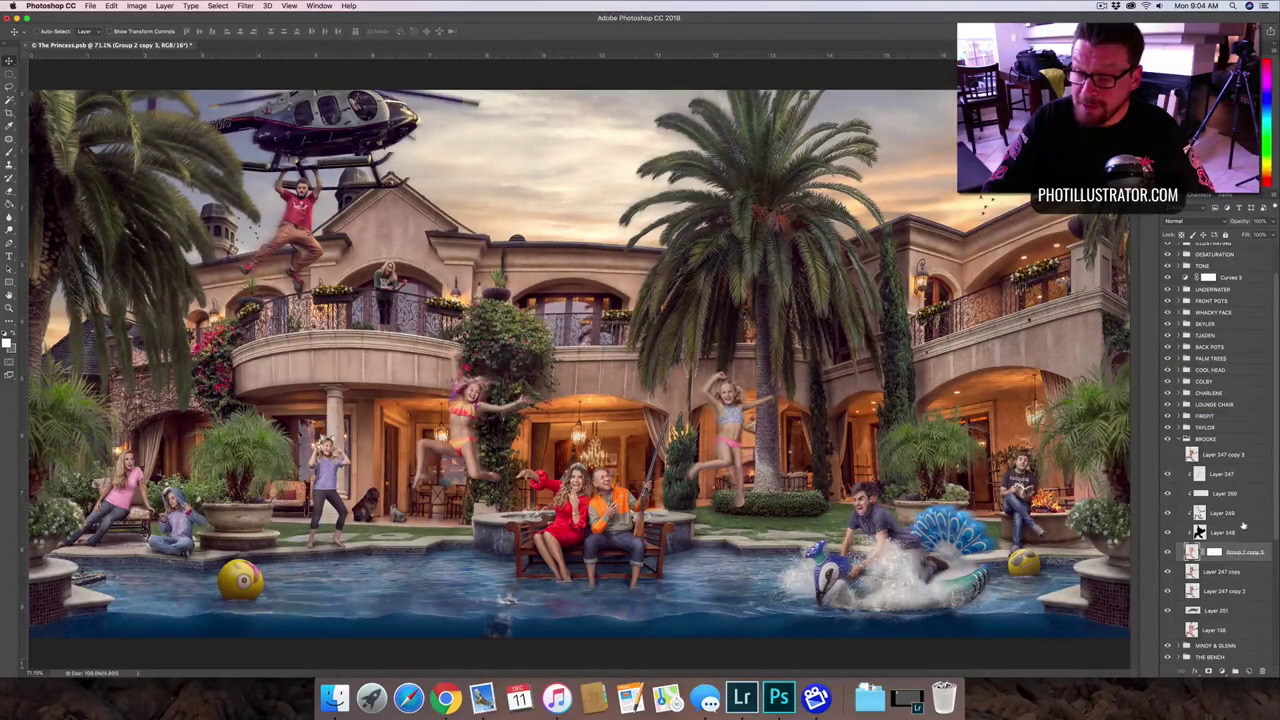
{"action": "left_click", "coordinate": [1179, 439]}
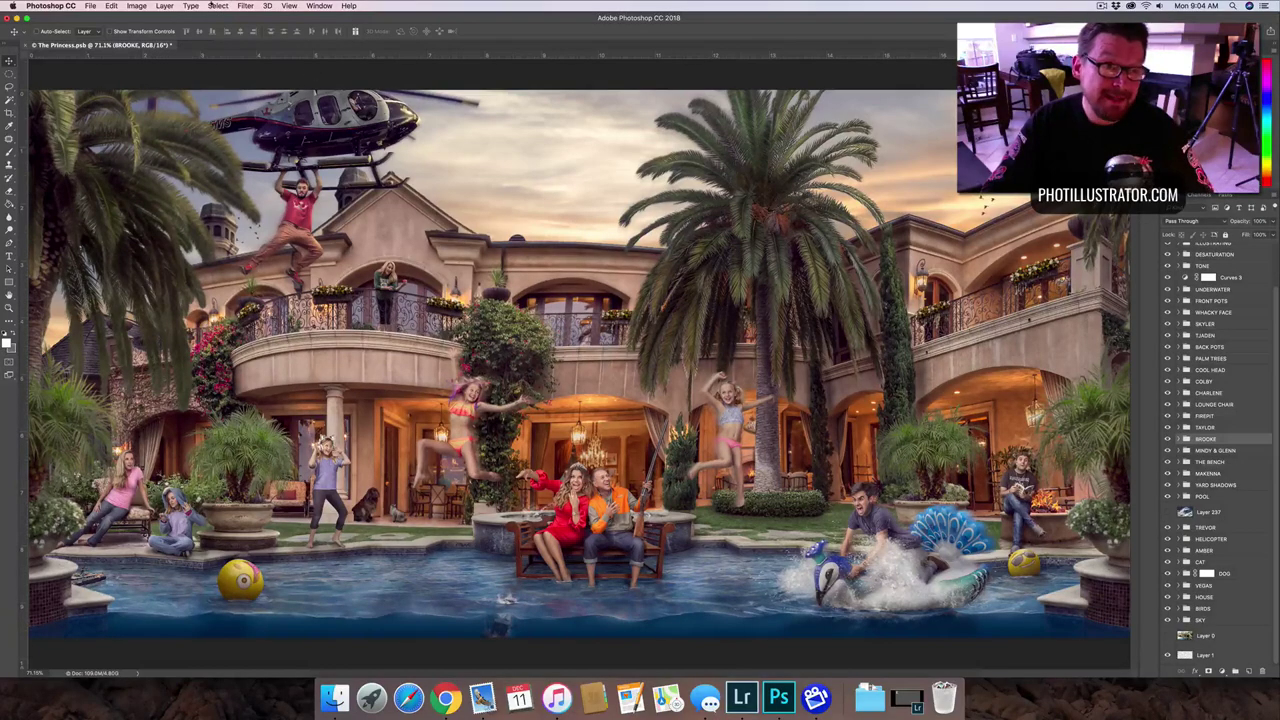
- Save As 'The Princess.tif' in TIFF format to the iCloud Desktop folder
{"action": "left_click", "coordinate": [90, 6]}
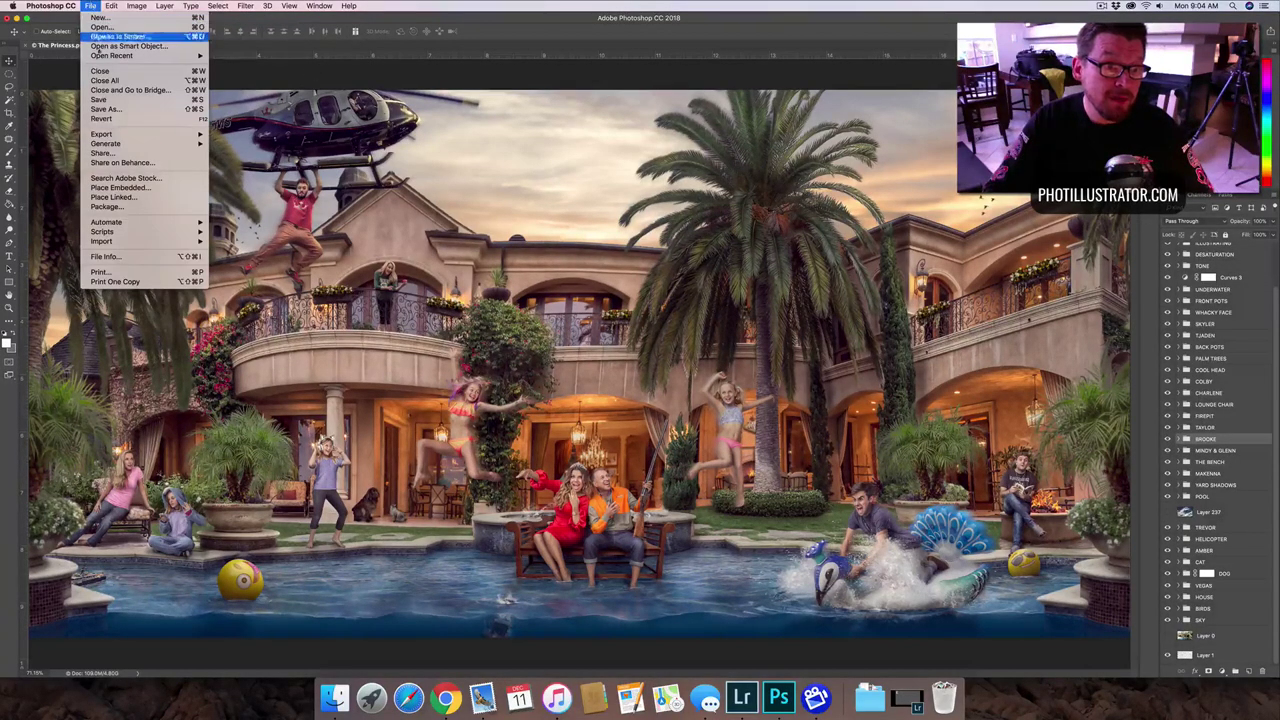
{"action": "left_click", "coordinate": [104, 108]}
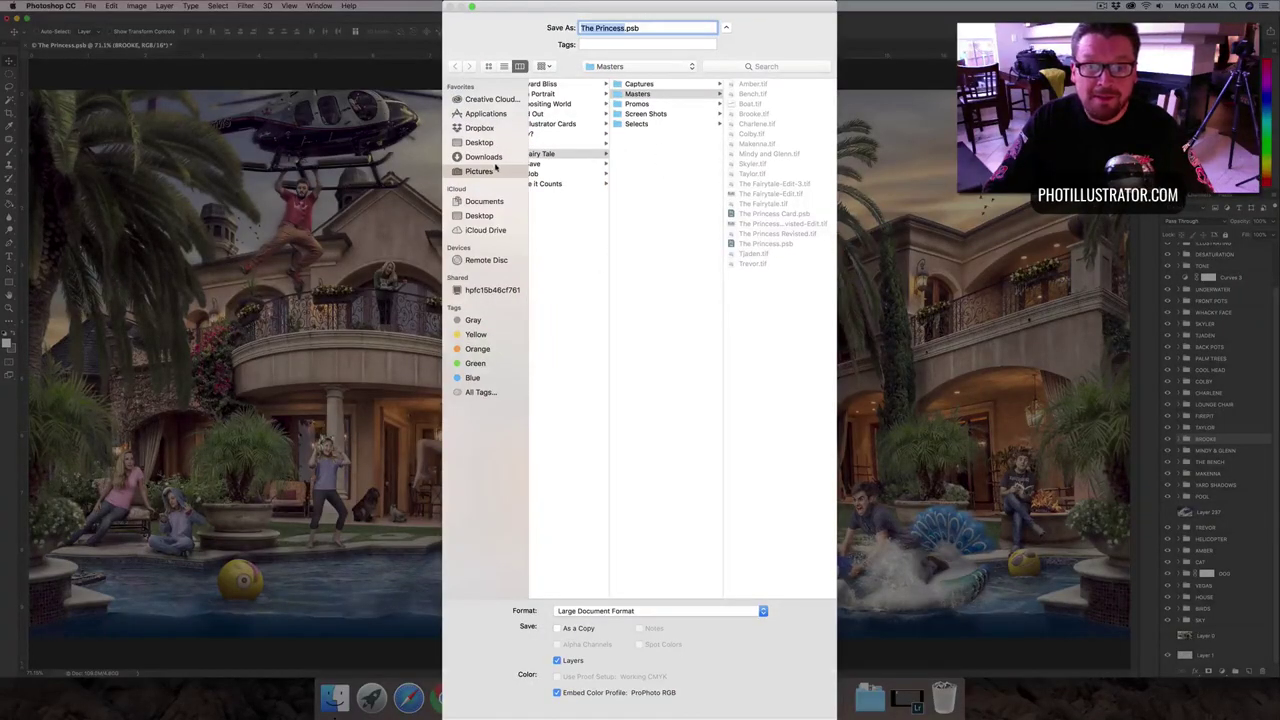
{"action": "left_click", "coordinate": [478, 215]}
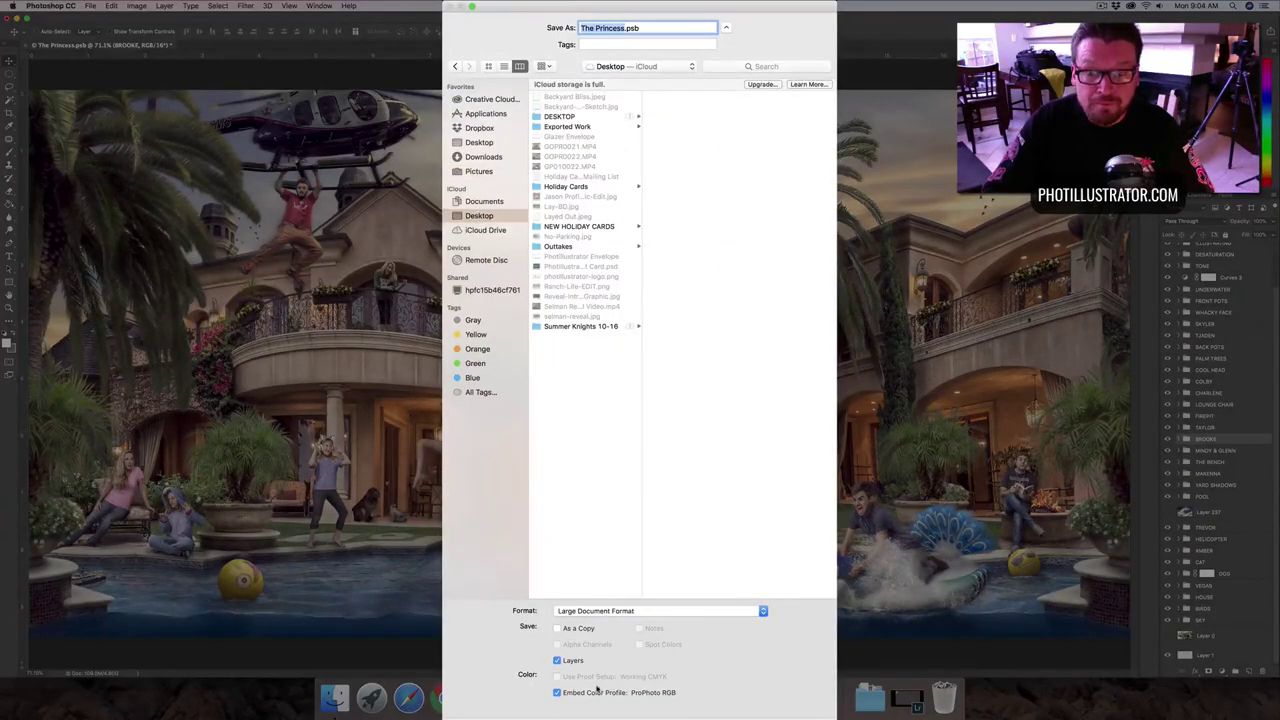
{"action": "left_click", "coordinate": [630, 611]}
{"action": "left_click", "coordinate": [623, 601]}
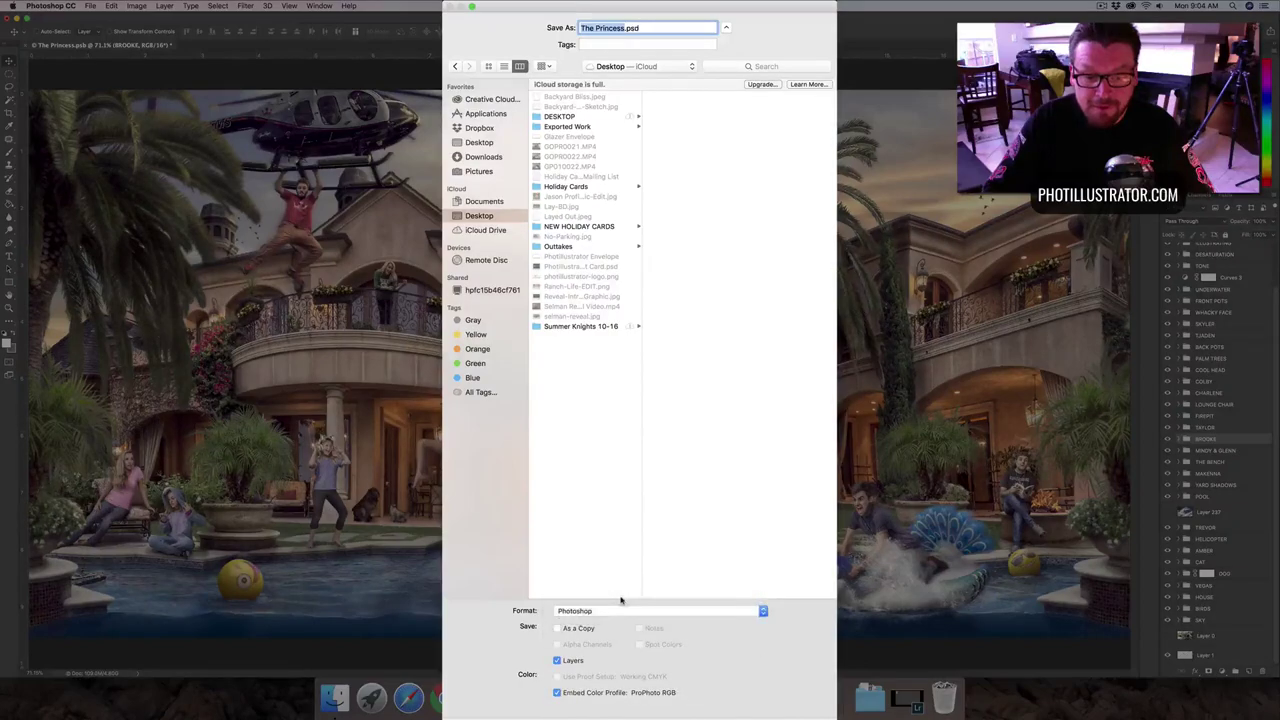
{"action": "left_click", "coordinate": [631, 611]}
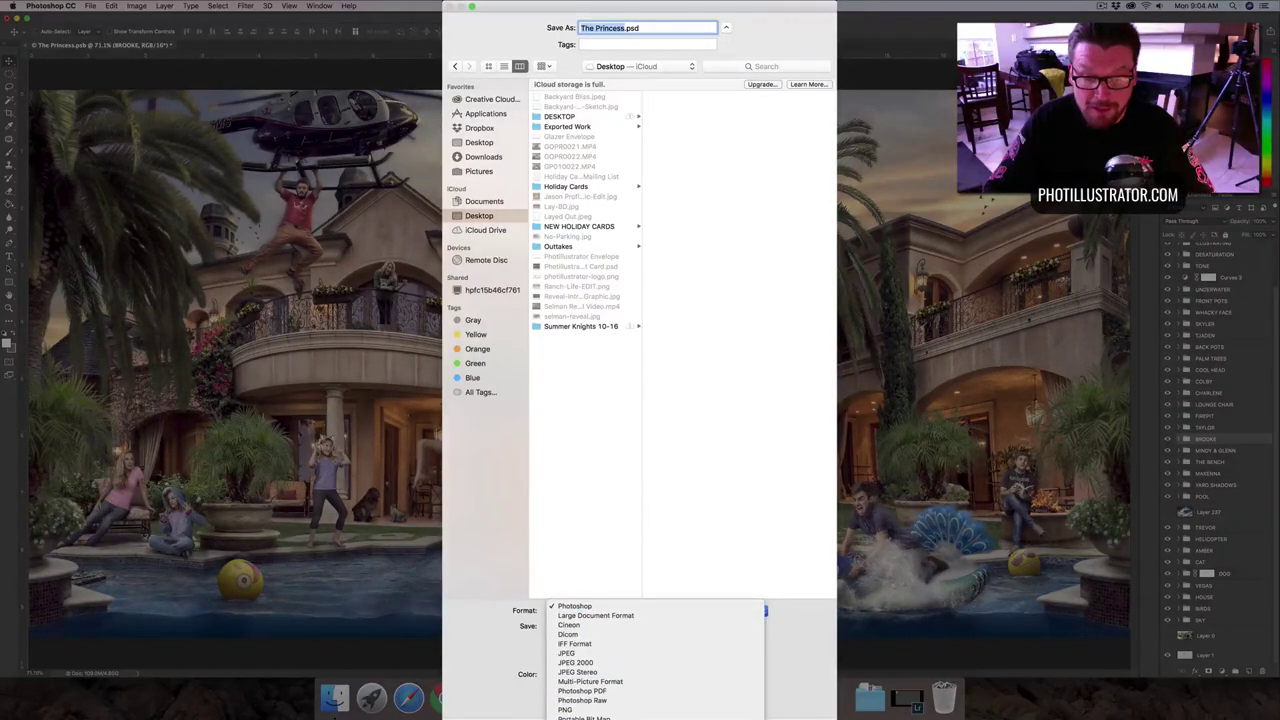
{"action": "left_click", "coordinate": [740, 686]}
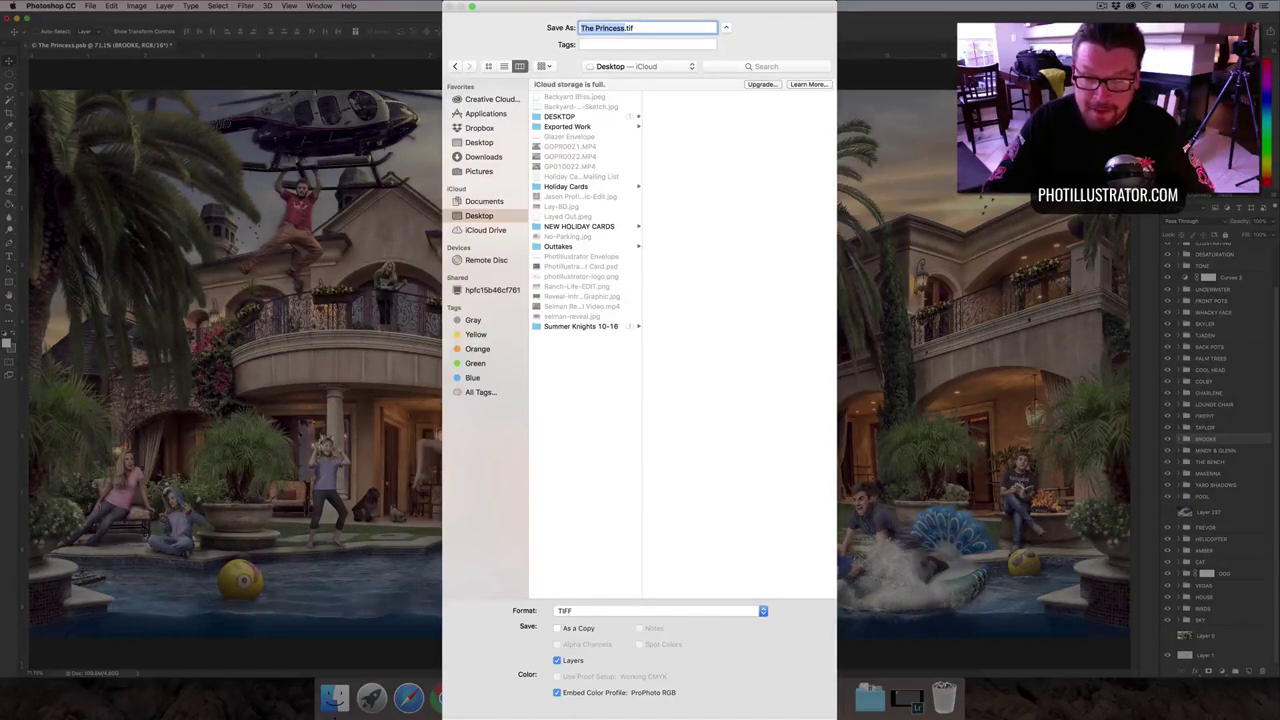
{"action": "key", "text": "Return"}
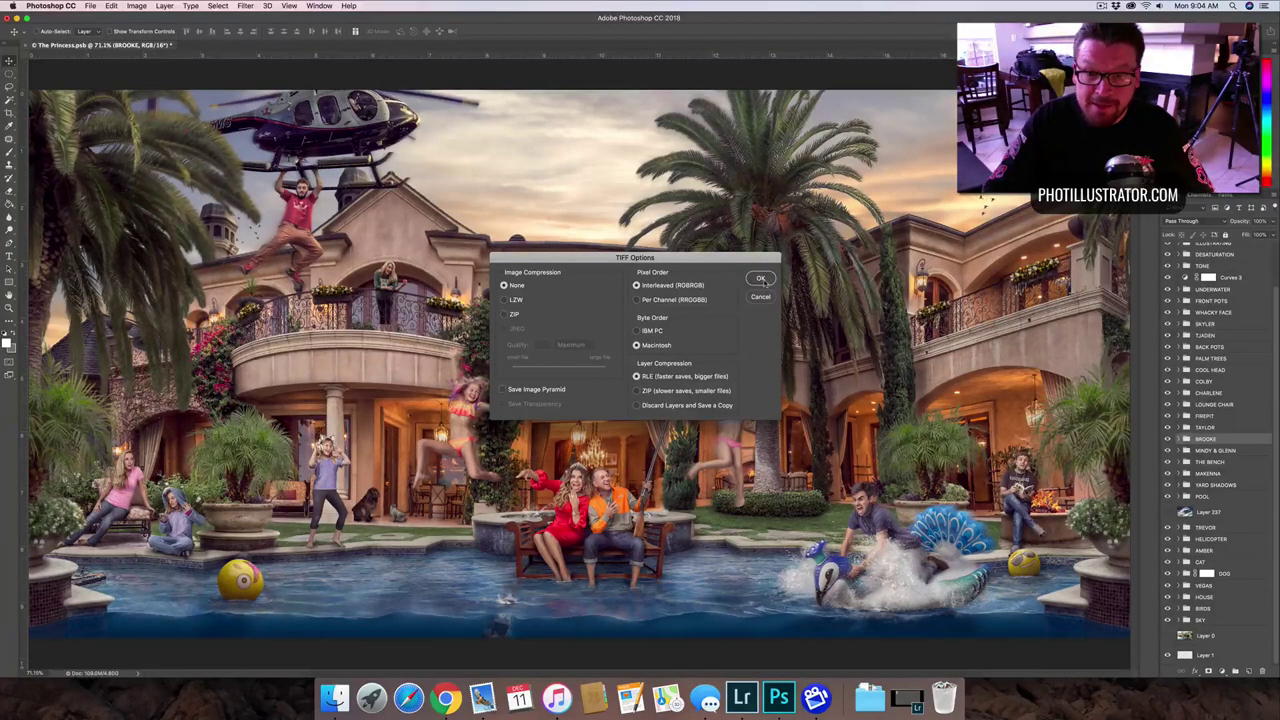
- Accept the TIFF options, then dismiss the 4 GB TIFF limit error
{"action": "key", "text": "Return"}
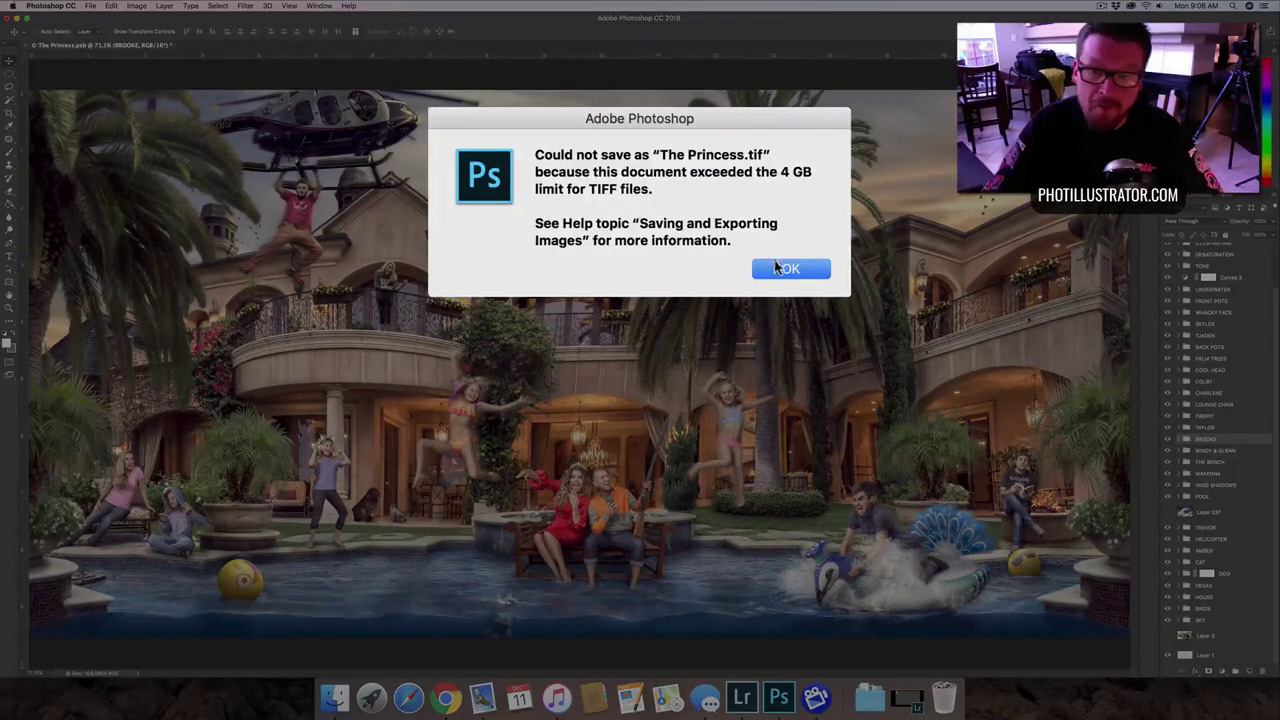
{"action": "left_click", "coordinate": [782, 270]}
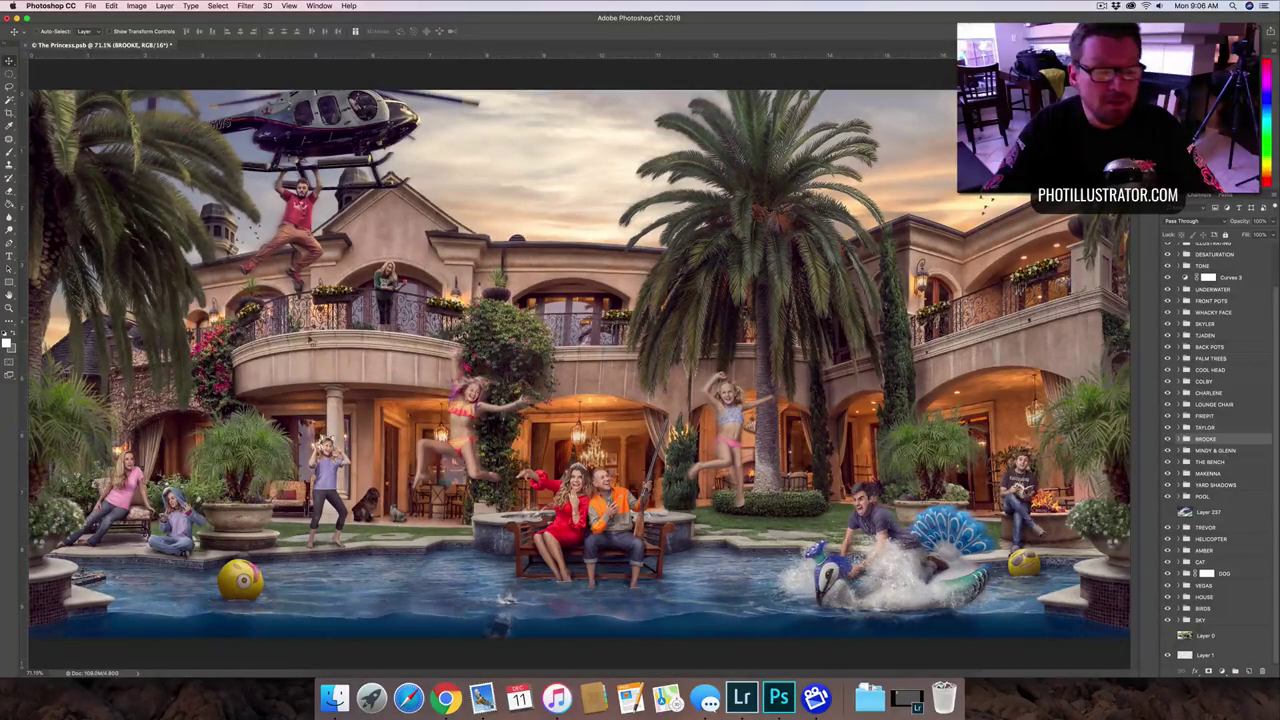
- Save 'The Princess.psb' to the iCloud Desktop in Large Document Format and confirm options
{"action": "left_click", "coordinate": [90, 6]}
{"action": "left_click", "coordinate": [104, 110]}
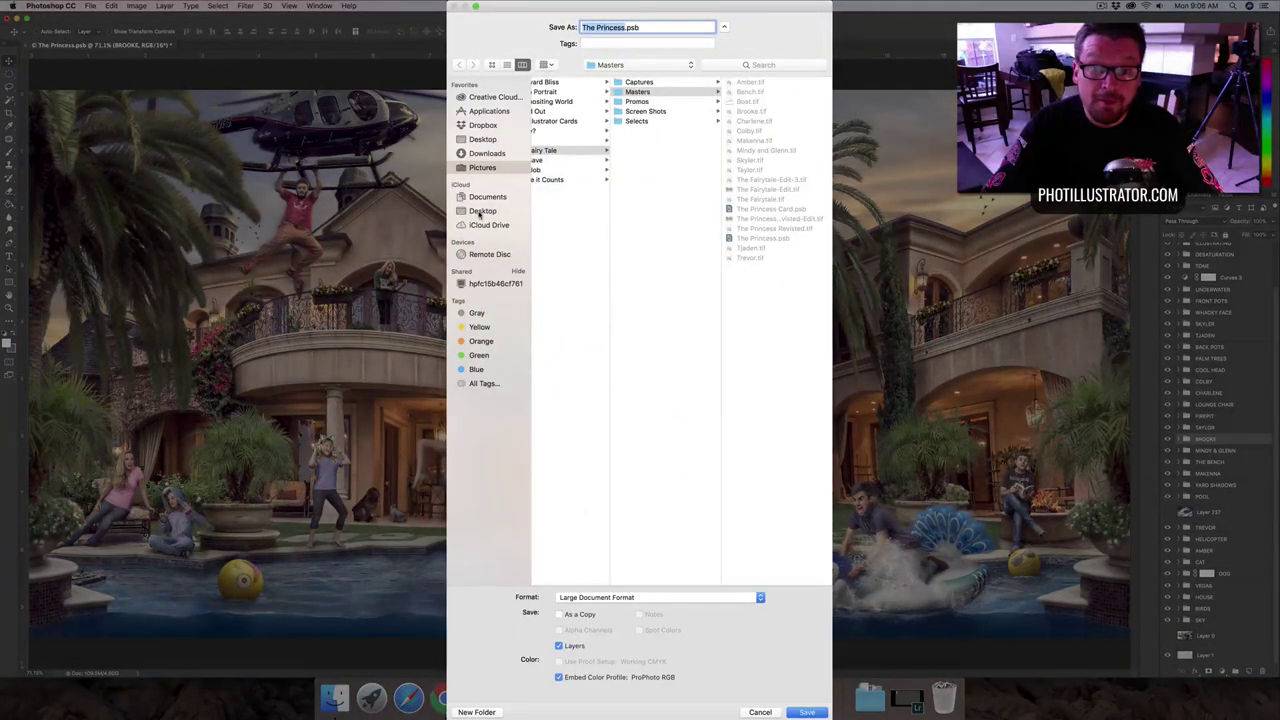
{"action": "left_click", "coordinate": [481, 212]}
{"action": "left_click", "coordinate": [591, 597]}
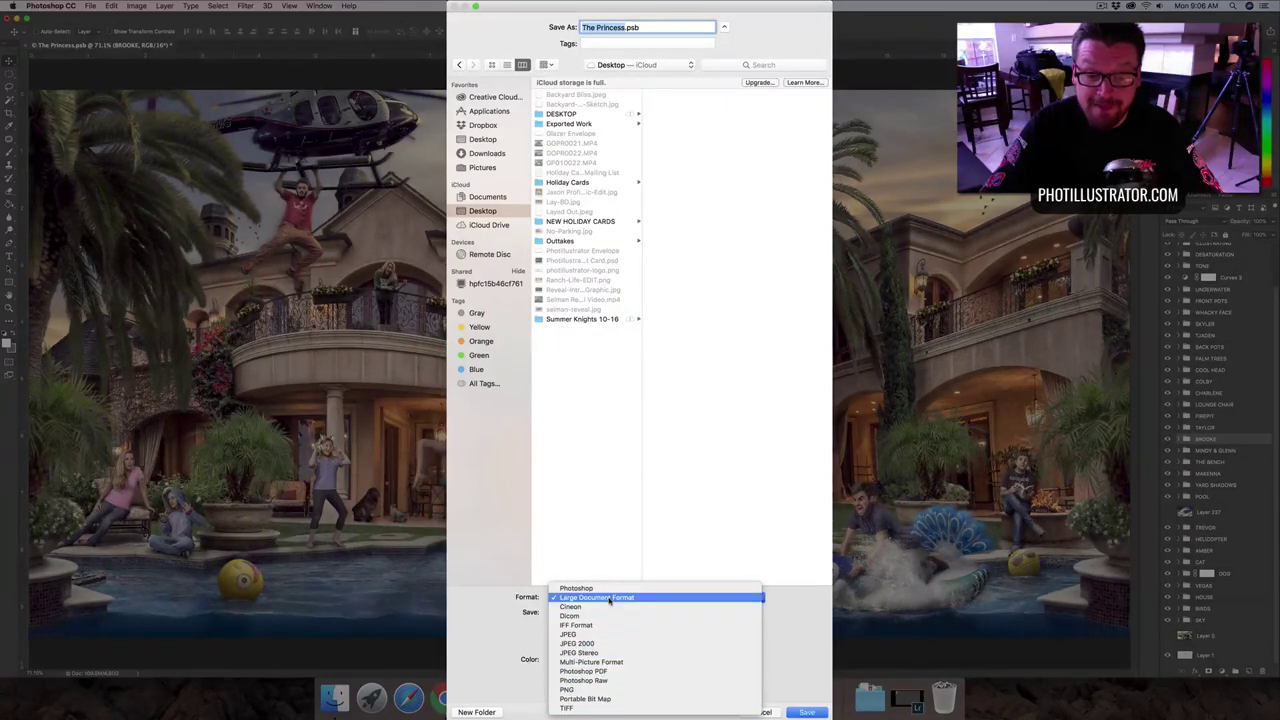
{"action": "left_click", "coordinate": [609, 598]}
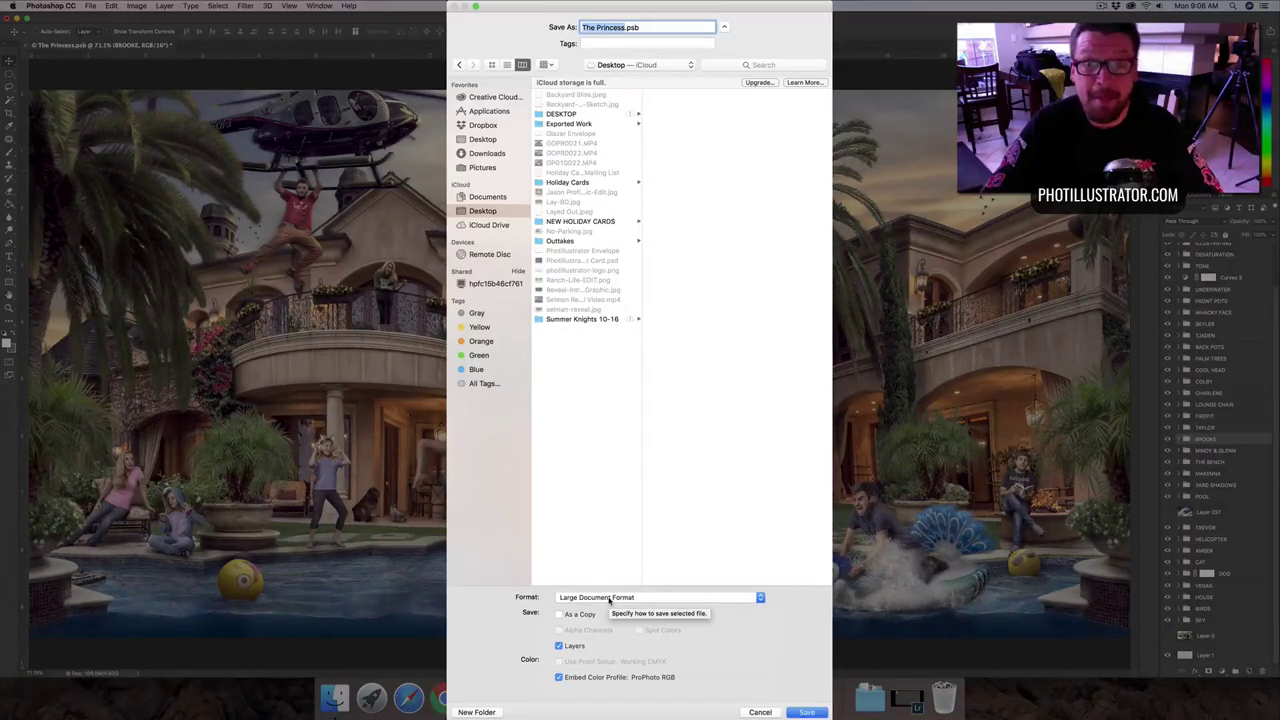
{"action": "left_click", "coordinate": [609, 598]}
{"action": "left_click", "coordinate": [611, 595]}
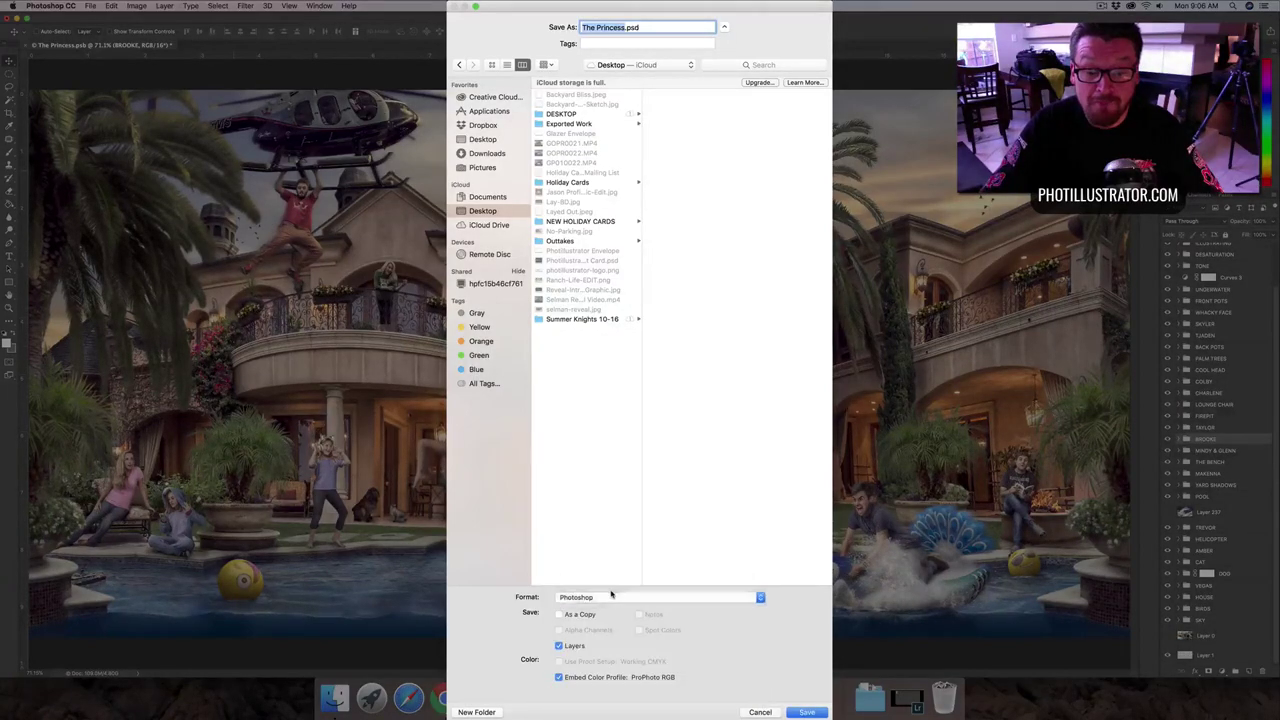
{"action": "left_click", "coordinate": [610, 597]}
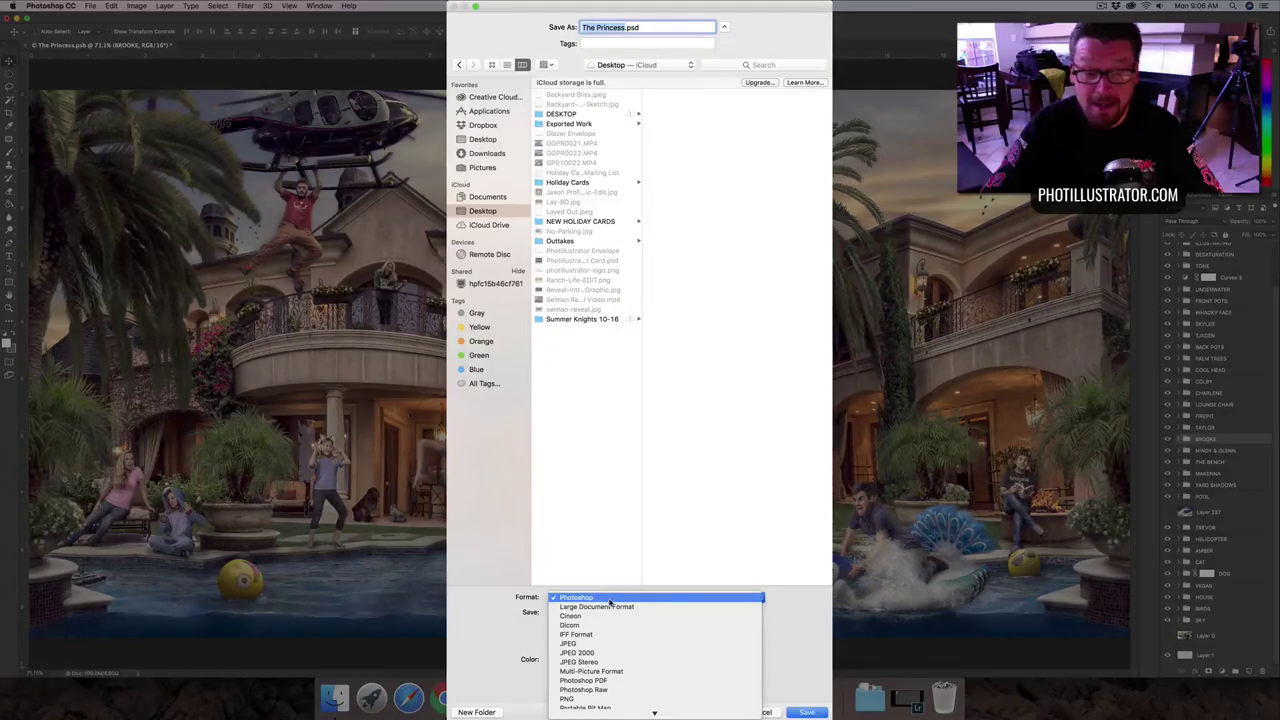
{"action": "left_click", "coordinate": [606, 607]}
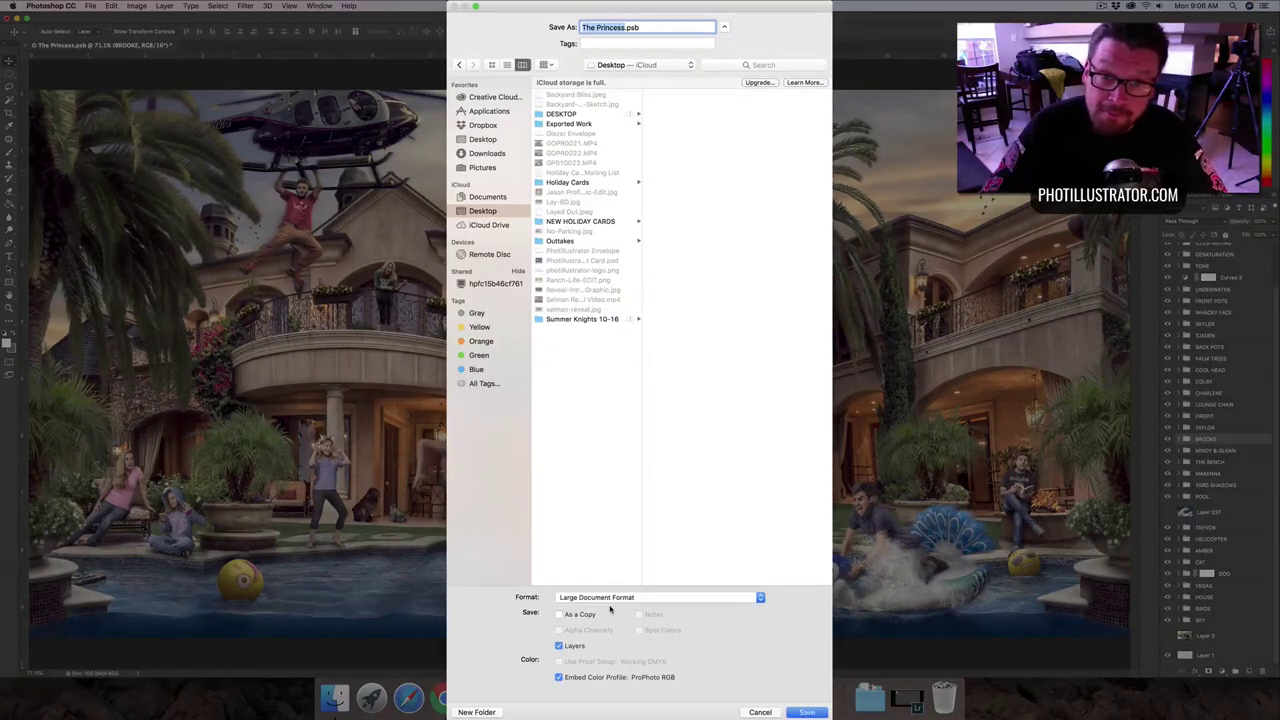
{"action": "left_click", "coordinate": [806, 712]}
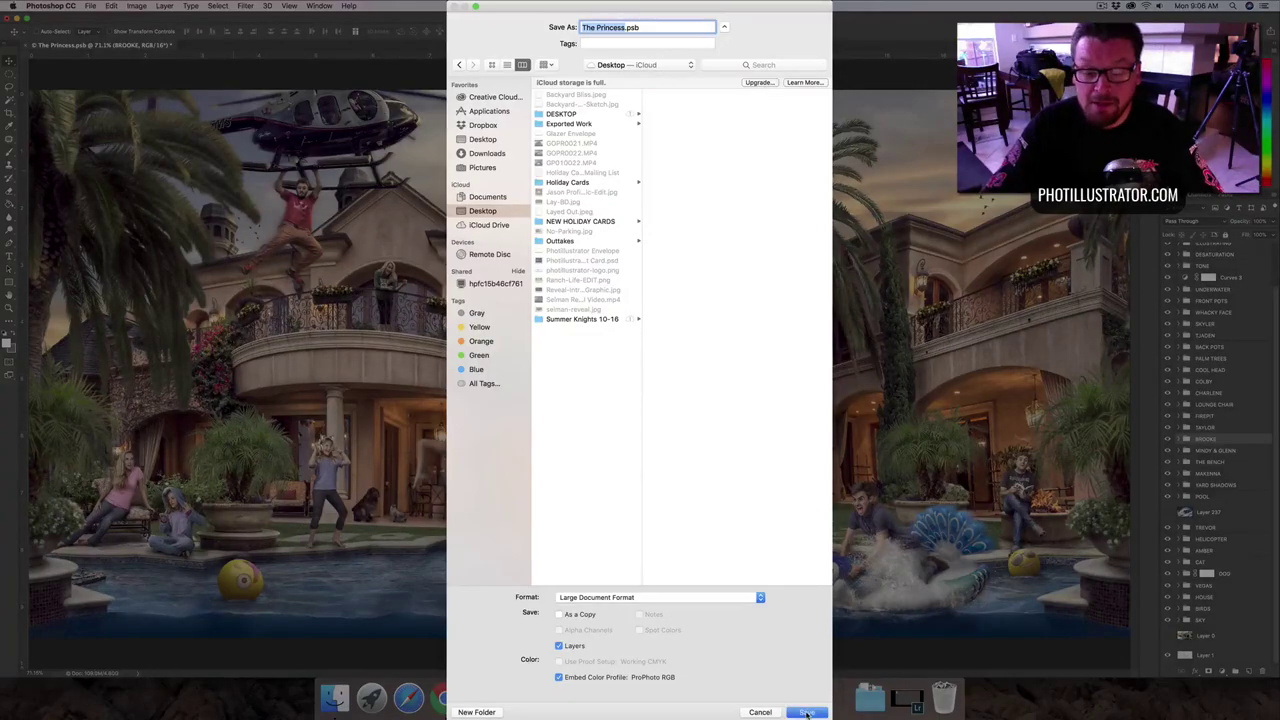
{"action": "left_click", "coordinate": [762, 299]}
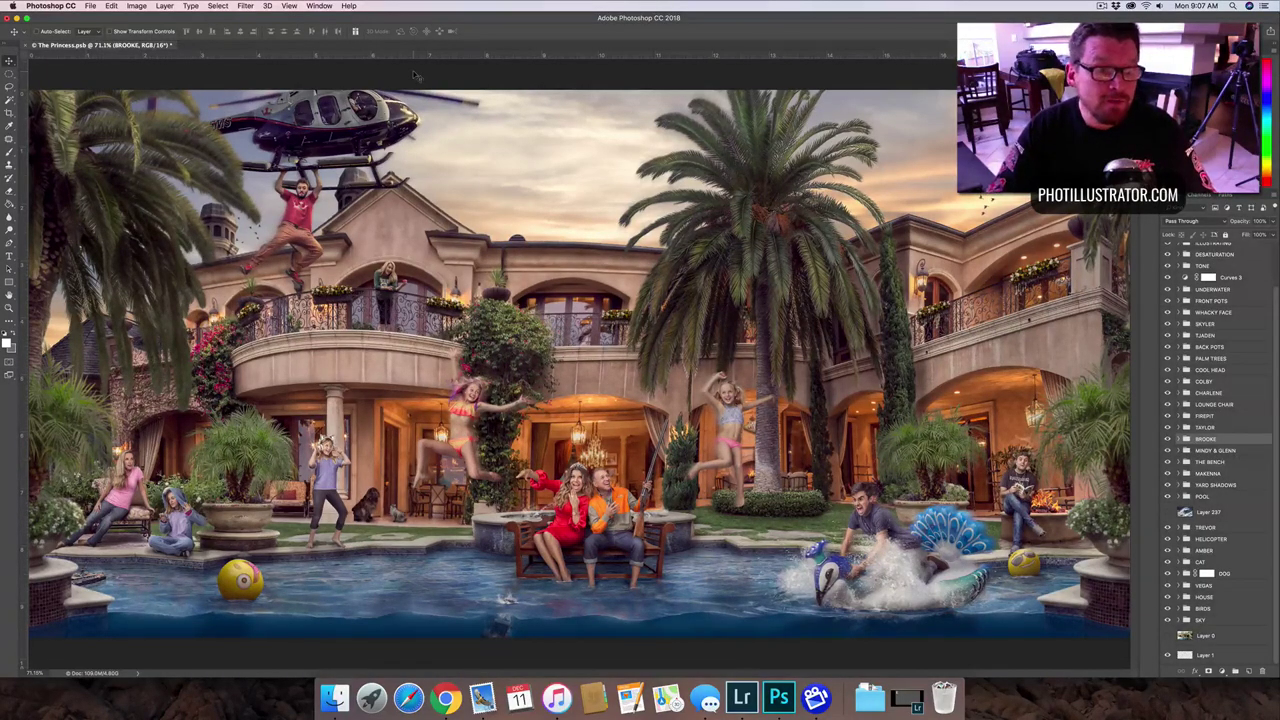
- After the .psb save completes, minimize the document to reveal the Masters folder in Finder
{"action": "left_click", "coordinate": [16, 18]}
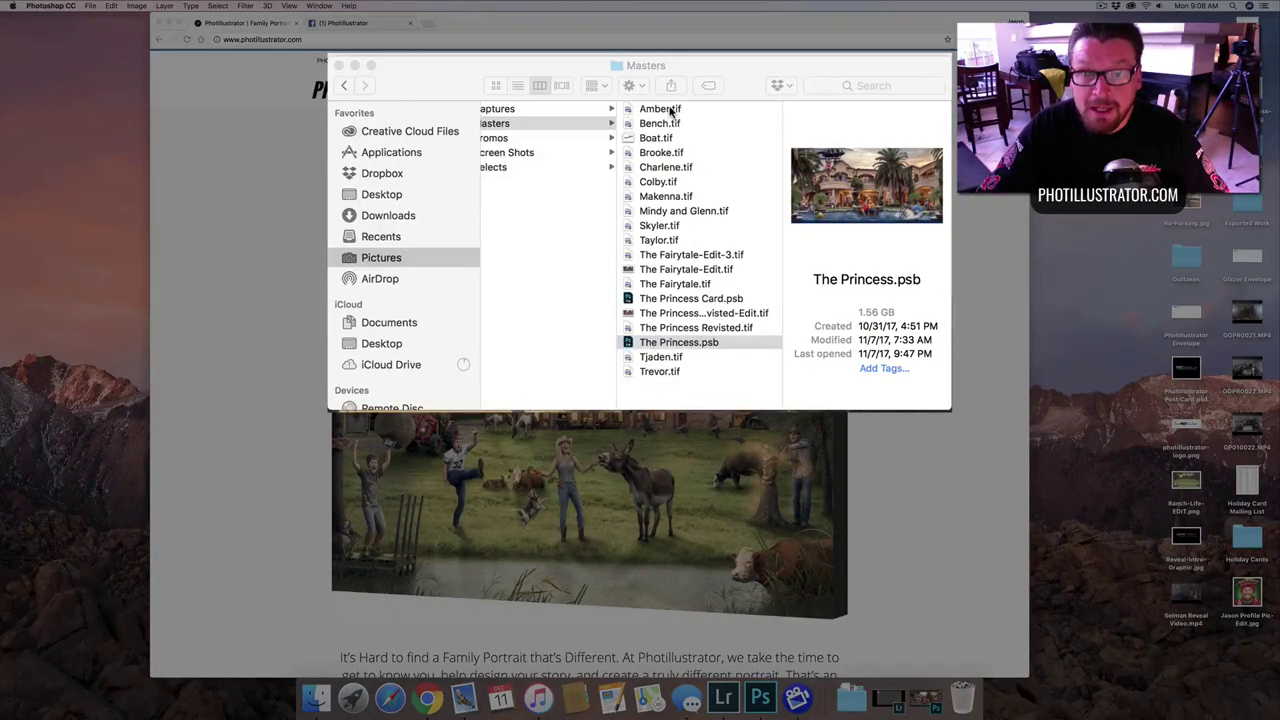
- Compare sizes of Amber.tif, Brooke.tif, Charlene.tif, The Princess Card.psb and The Princess.psb (1.56 GB)
{"action": "left_click", "coordinate": [670, 110]}
{"action": "left_click", "coordinate": [670, 110]}
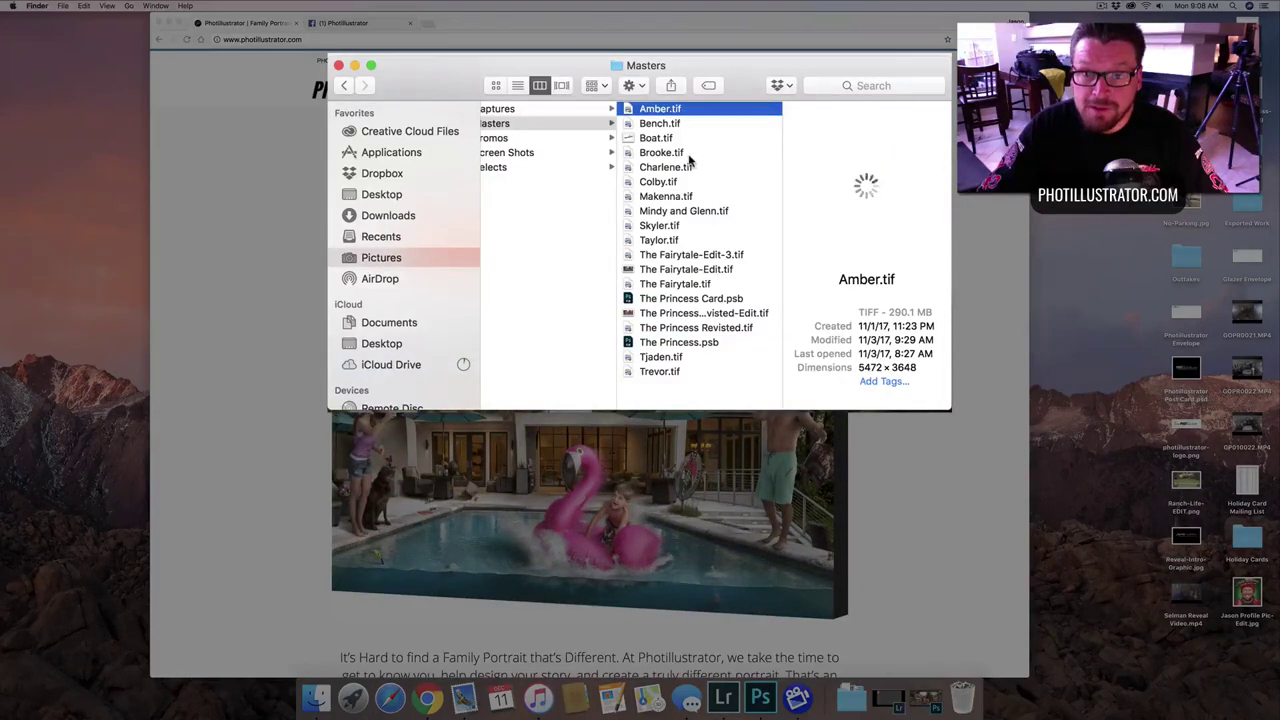
{"action": "left_click", "coordinate": [688, 155]}
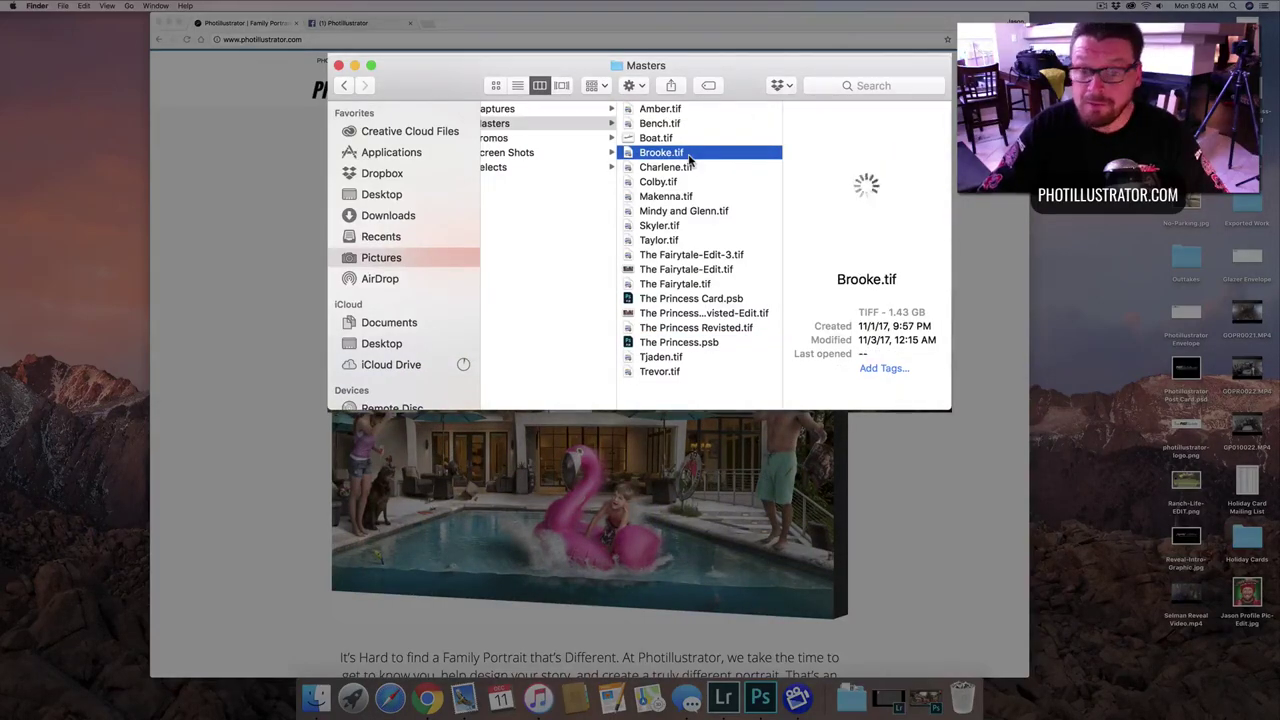
{"action": "left_click", "coordinate": [688, 168]}
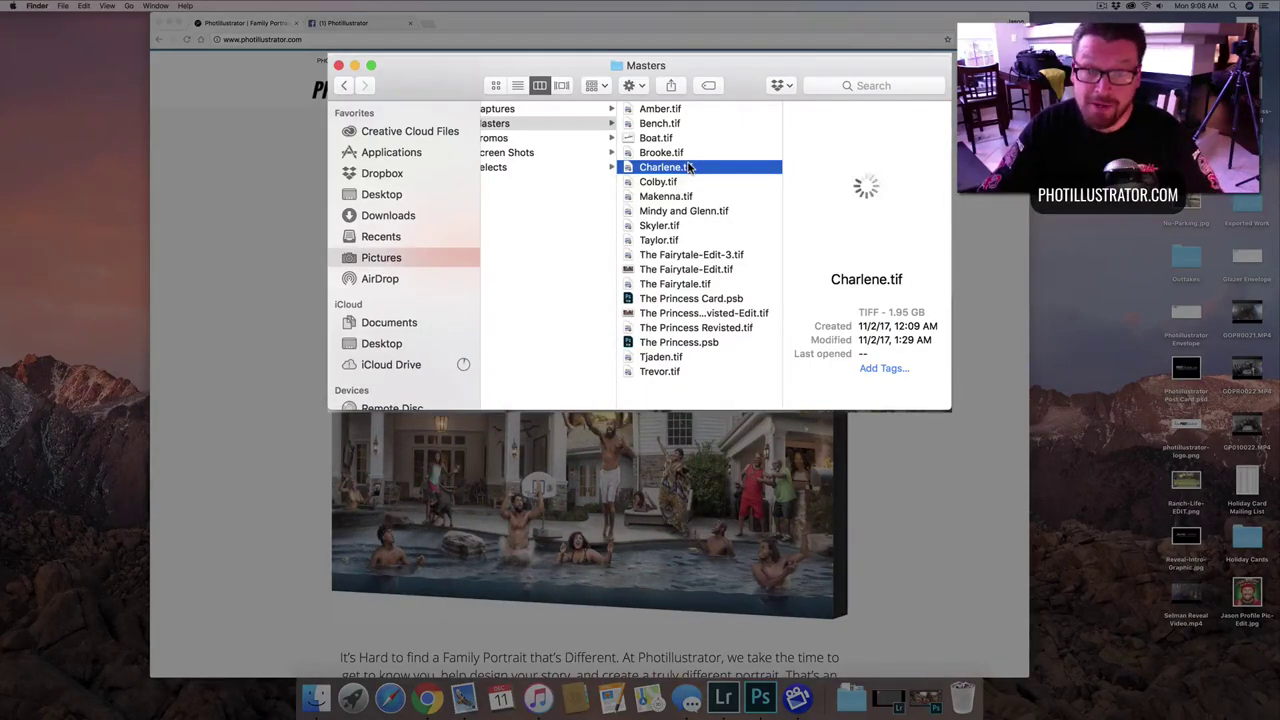
{"action": "left_click", "coordinate": [680, 300]}
{"action": "left_click", "coordinate": [677, 344]}
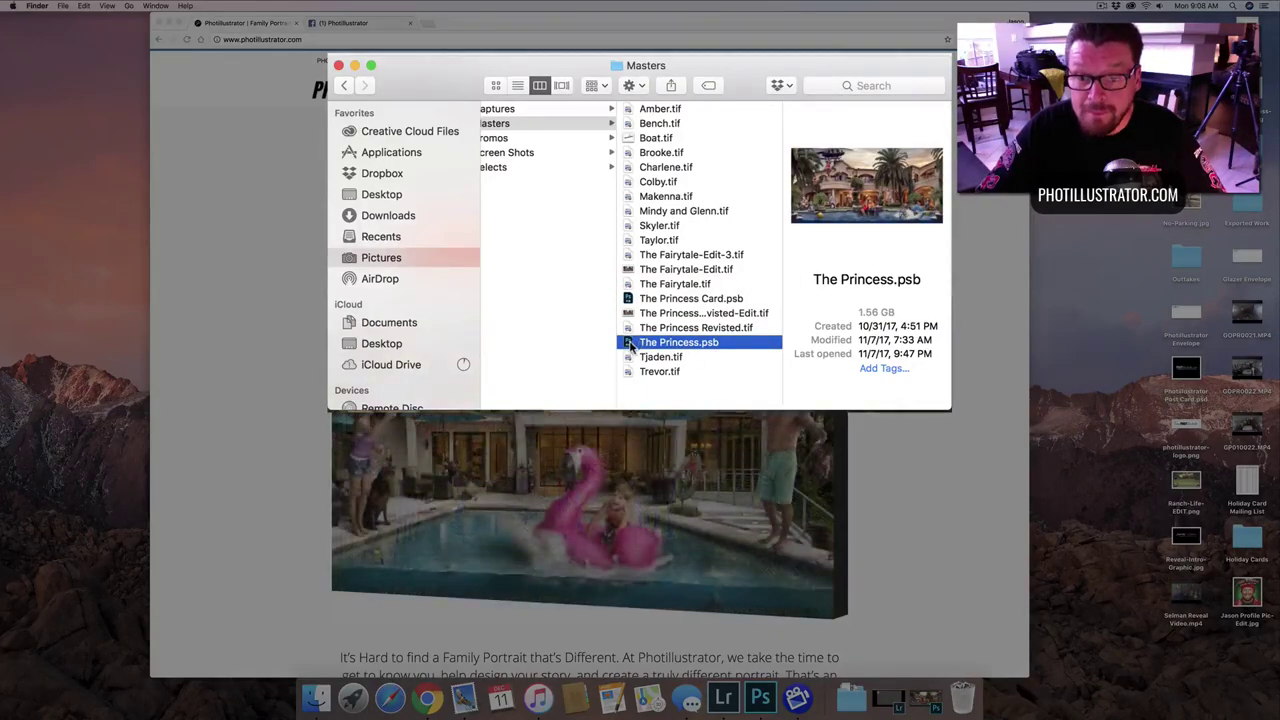
{"action": "left_click", "coordinate": [629, 300]}
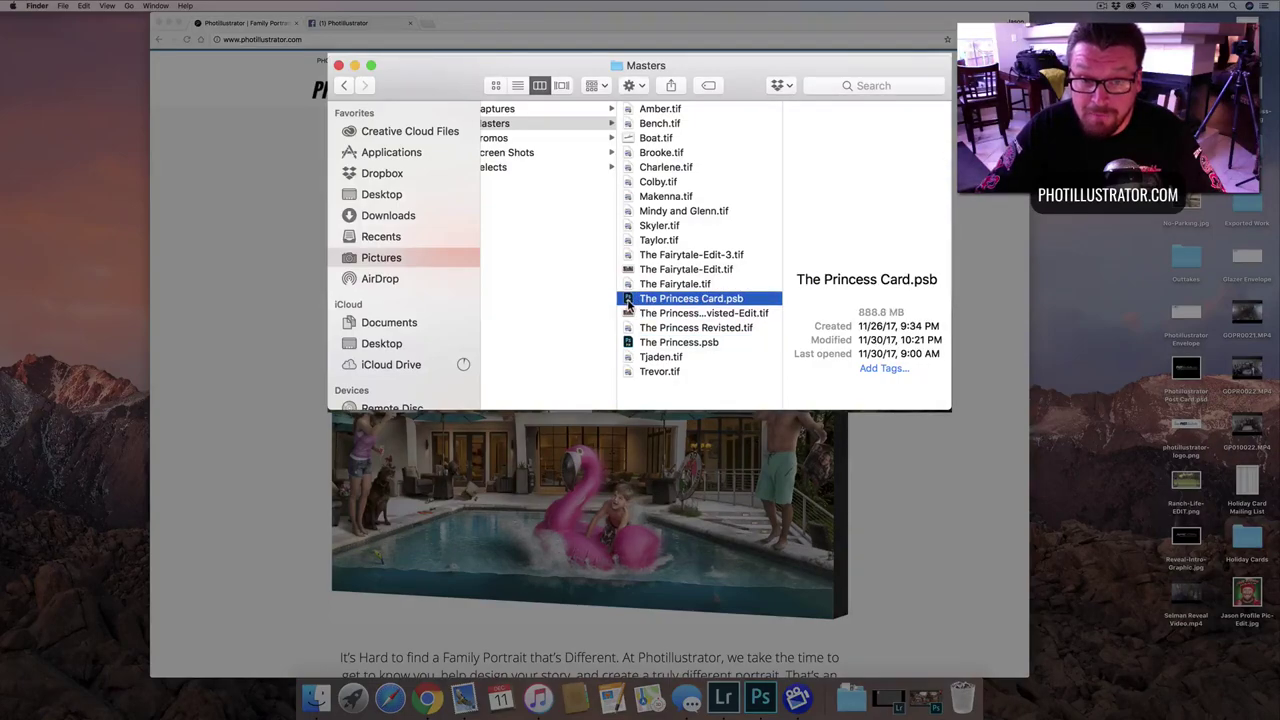
{"action": "left_click", "coordinate": [667, 345]}
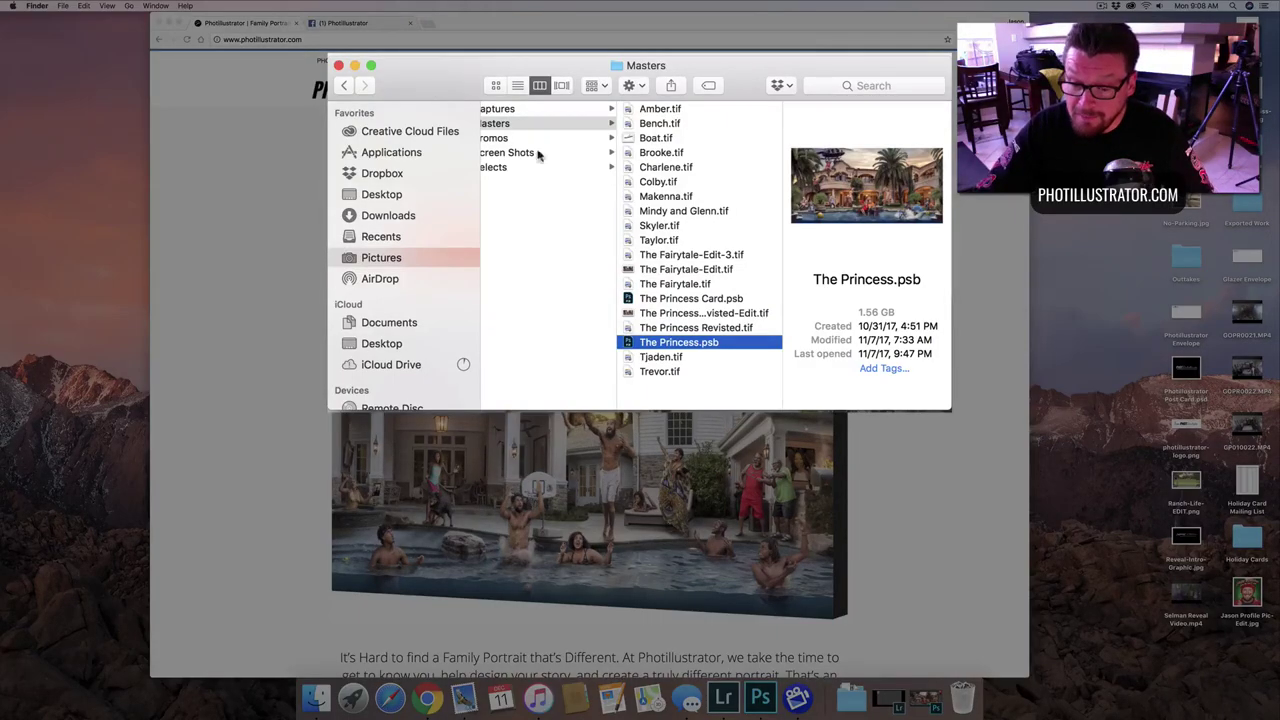
{"action": "left_click", "coordinate": [915, 697]}
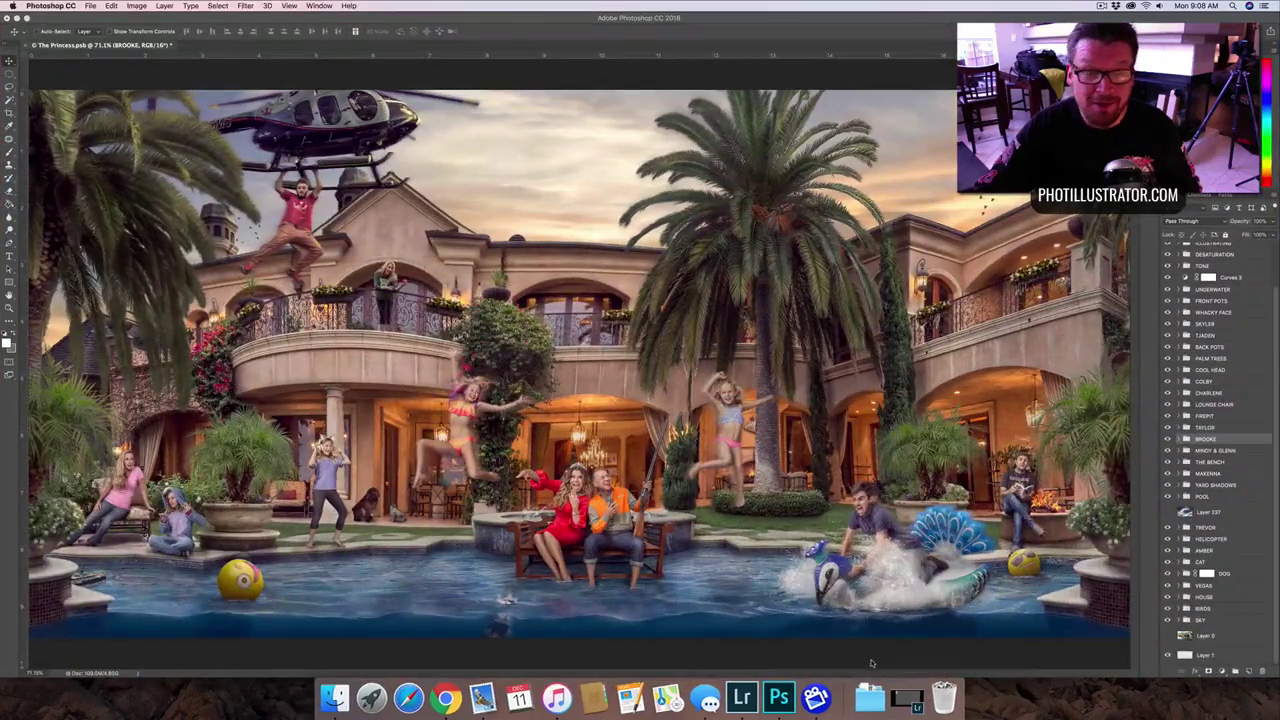